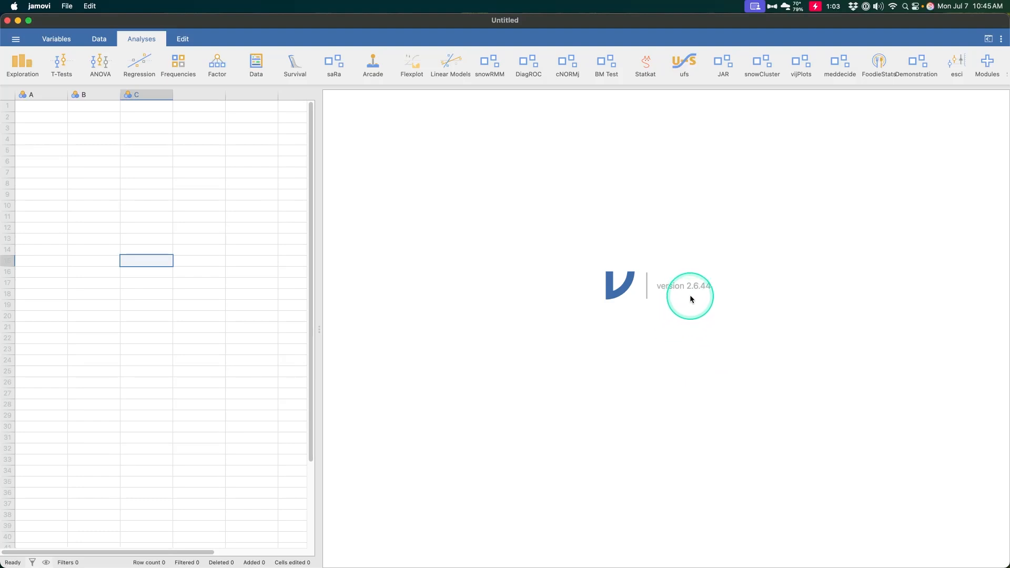
key("ctrl+alt+m")
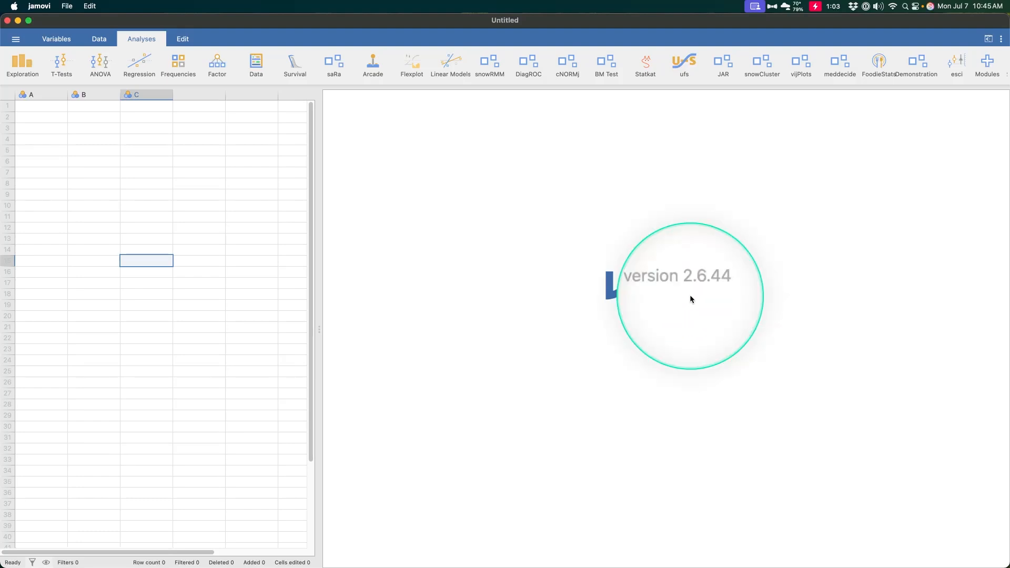
key("ctrl+alt+m")
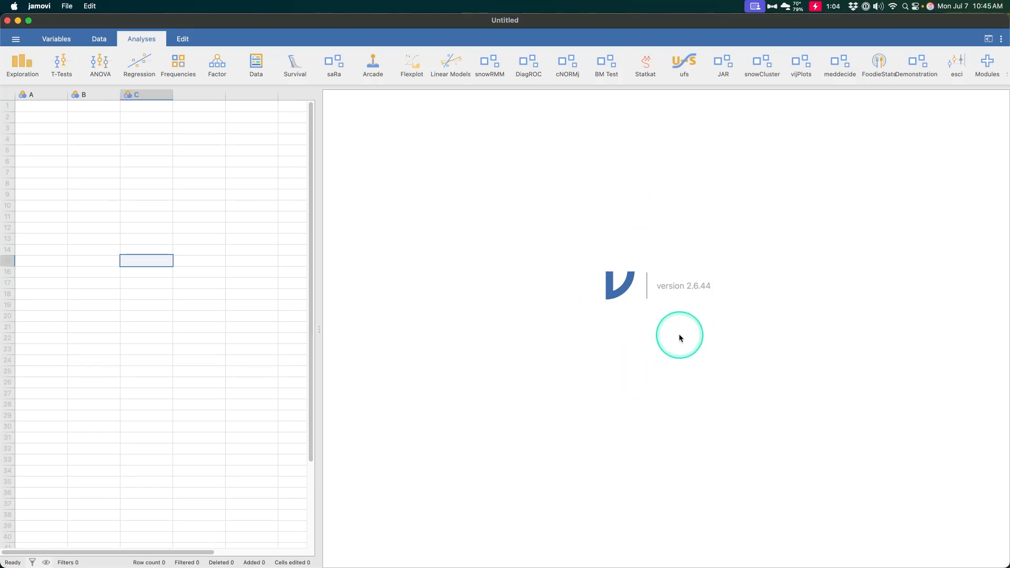
key("ctrl+alt+m")
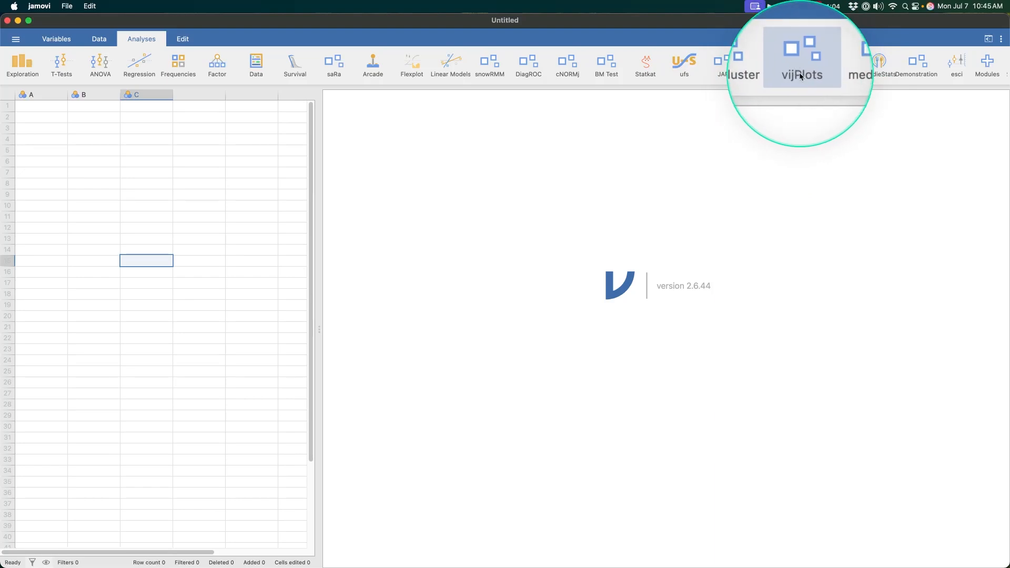
key("ctrl+alt+m")
Search the installed modules for "vij" to check the vijPlots module, and return to the data view.
left_click(987, 66)
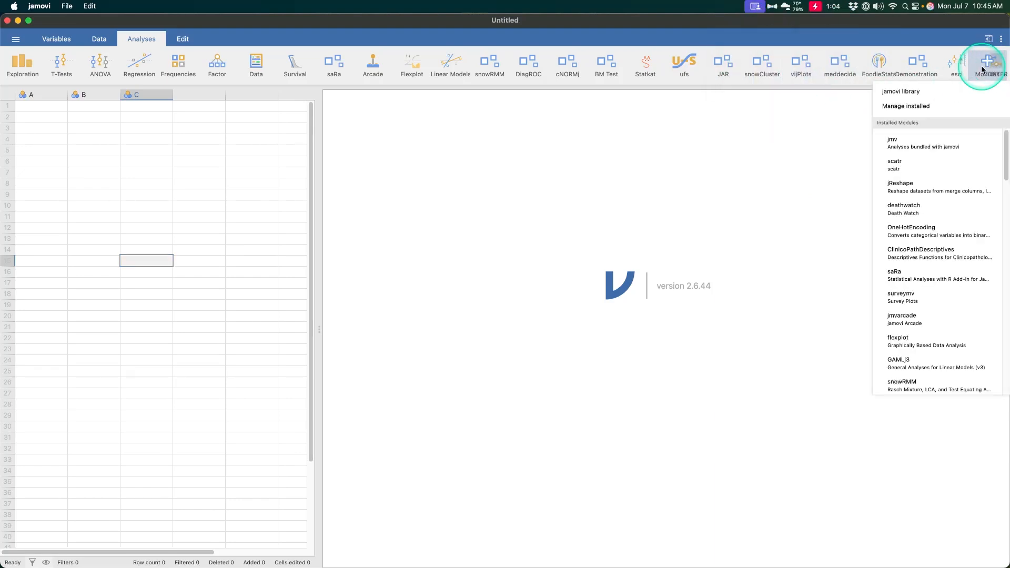
left_click(930, 106)
left_click(380, 141)
type("vij")
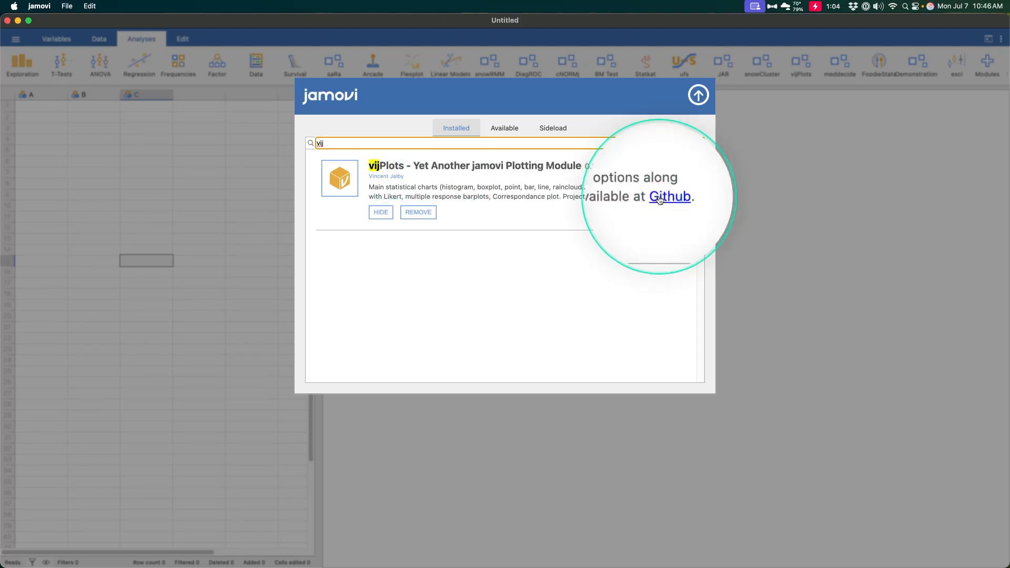
left_click(697, 95)
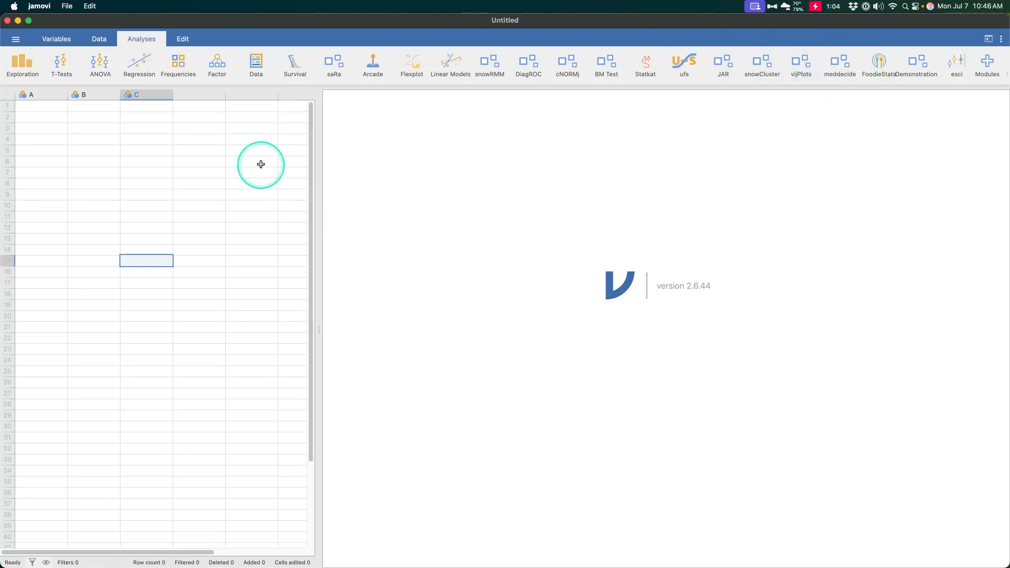
Browse the Data Library's module folders, including the sample datasets in Statistical Analyses with R Add-in for Jamovi.
left_click(19, 41)
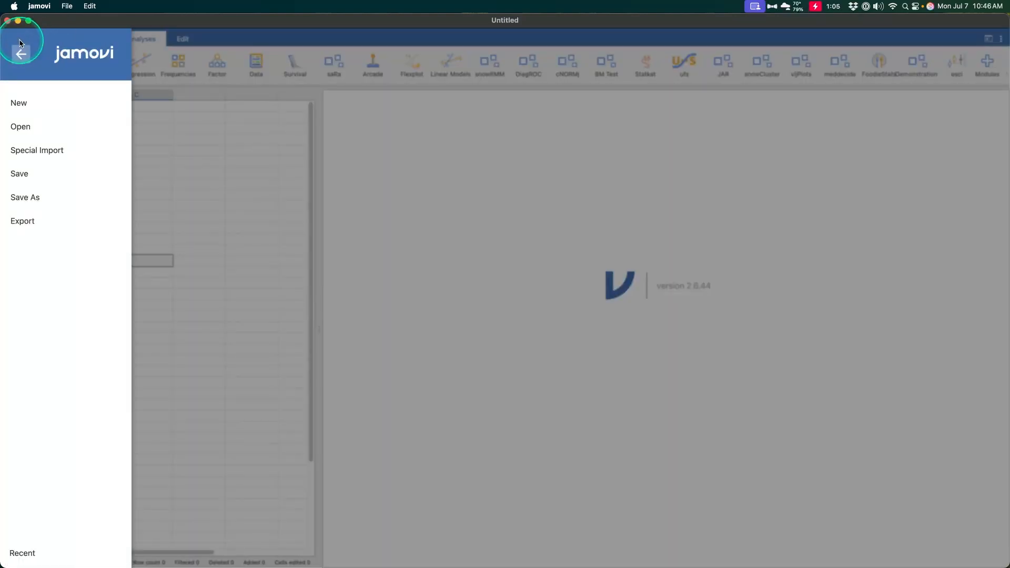
left_click(32, 128)
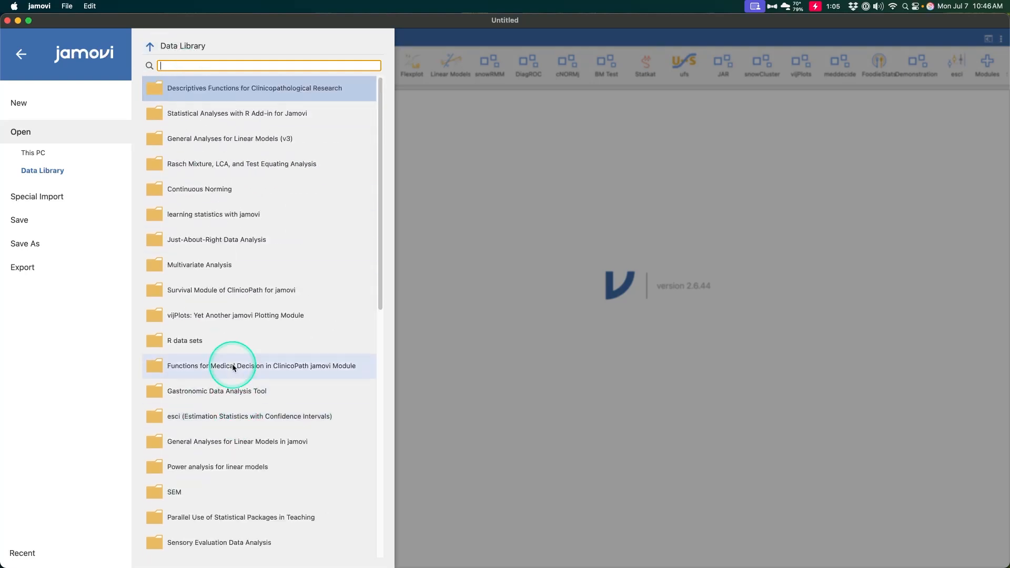
scroll(233, 367, "down", 10)
scroll(282, 507, "up", 10)
scroll(266, 311, "down", 2)
scroll(266, 500, "up", 1)
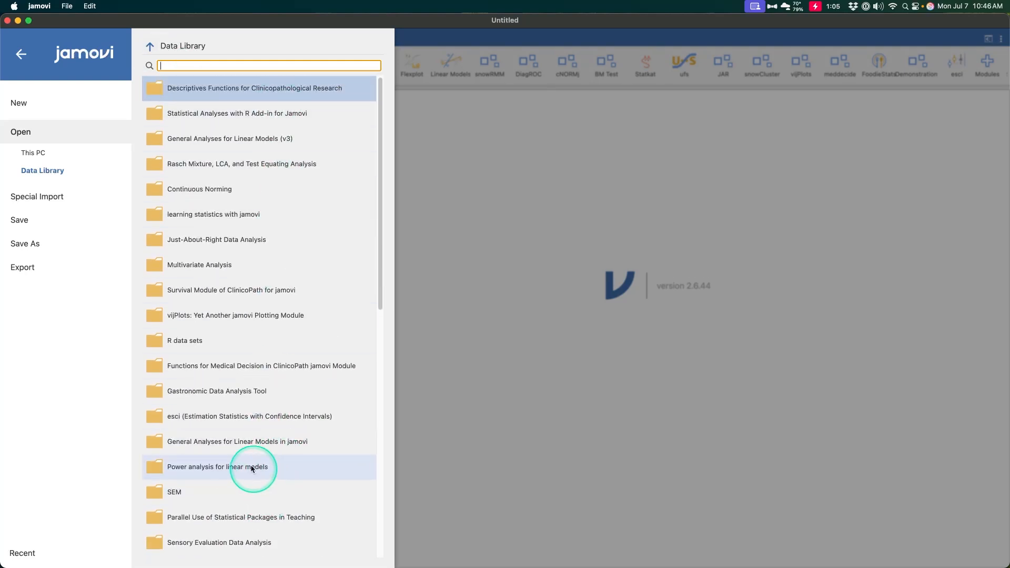
scroll(234, 383, "down", 5)
scroll(235, 382, "up", 5)
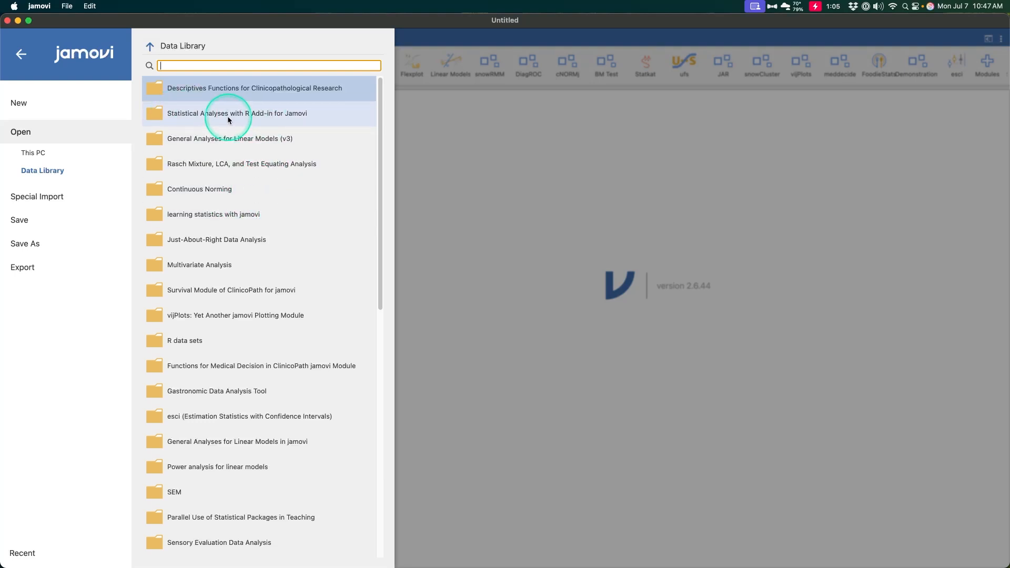
left_click(287, 123)
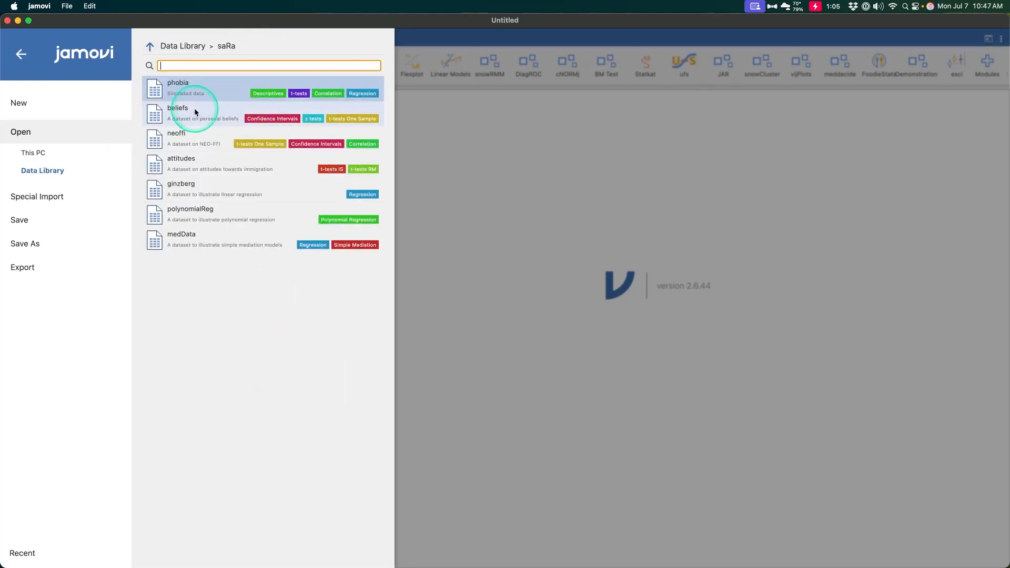
left_click(150, 46)
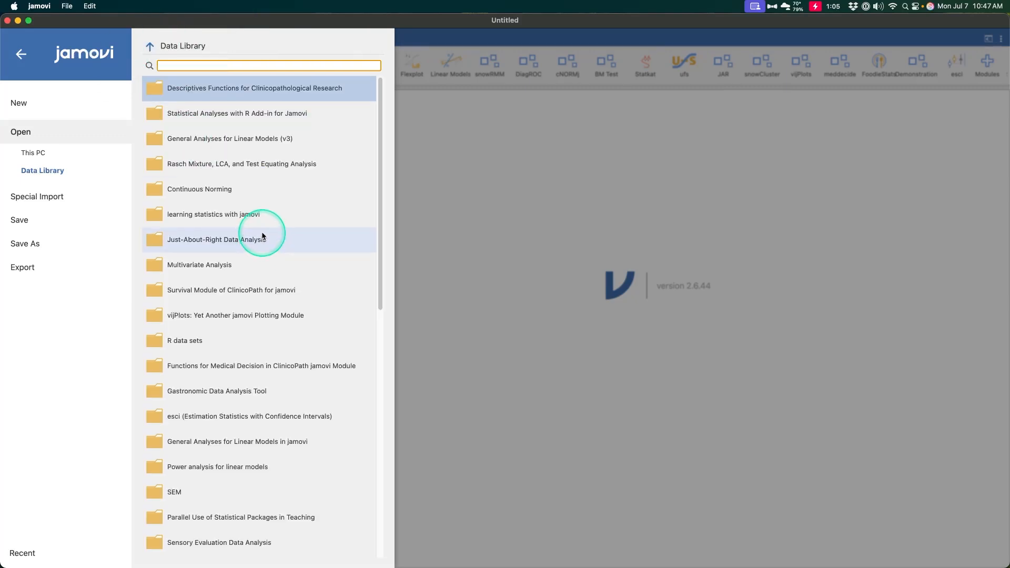
Open the vijPlots demonstration dataset from the Data Library's "vijPlots: Yet Another jamovi Plotting Module" folder.
left_click(284, 315)
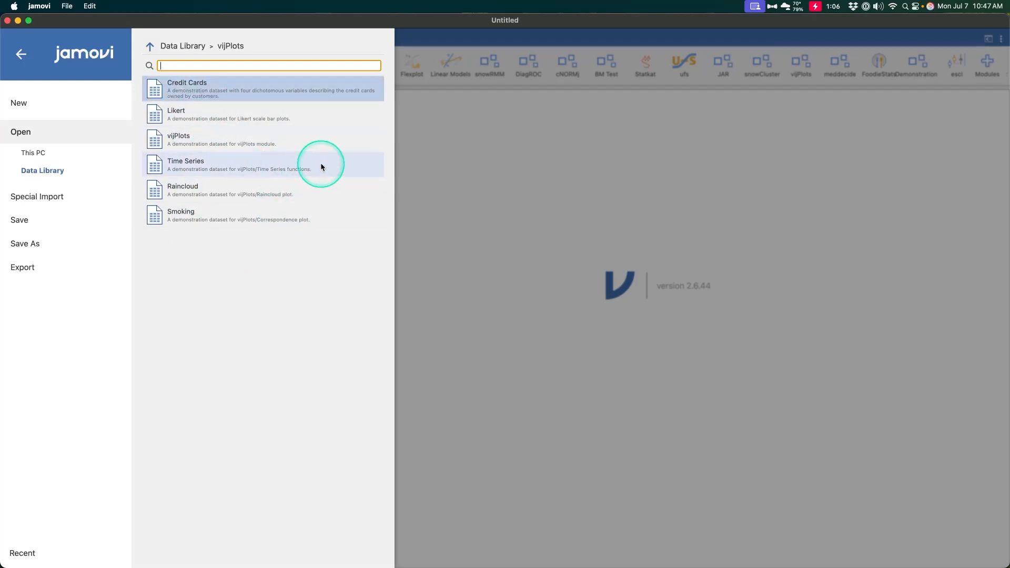
left_click(225, 137)
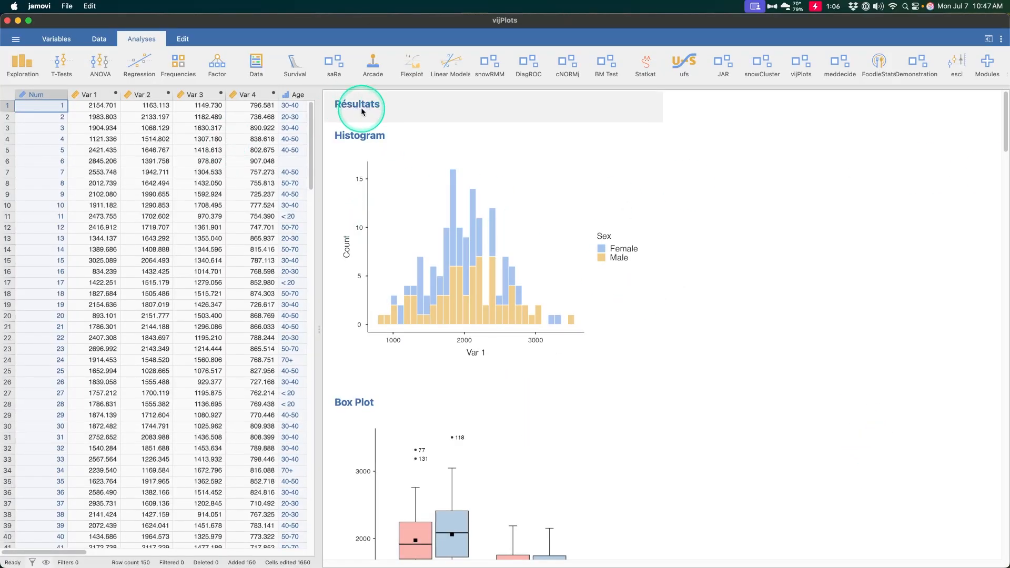
Look over the loaded results and the dataset's rows and columns, from the Var variables through the Likert and MR variables.
scroll(367, 115, "down", 6)
scroll(367, 114, "down", 5)
scroll(368, 110, "up", 15)
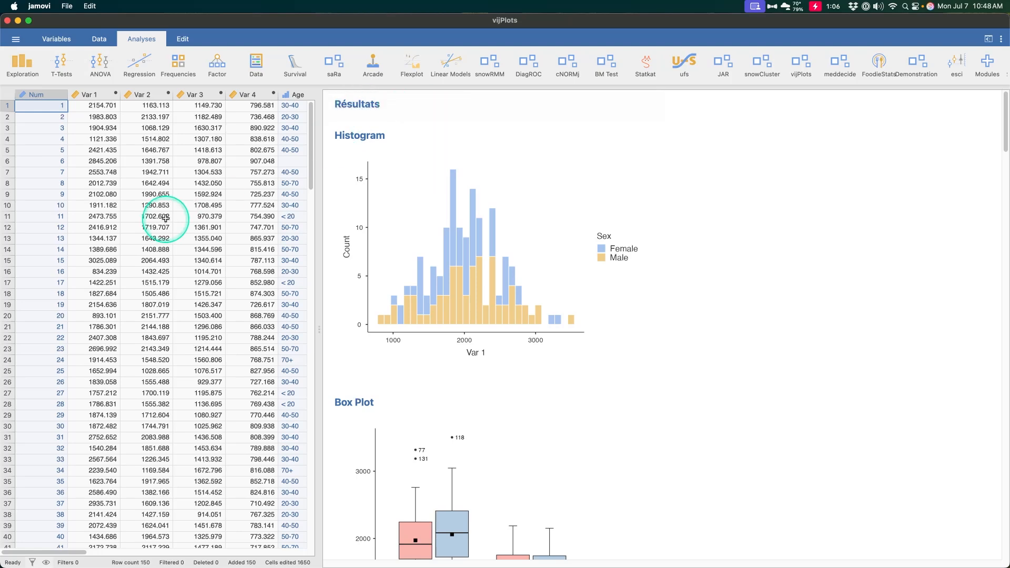
scroll(89, 180, "right", 3)
scroll(89, 180, "right", 10)
scroll(85, 180, "left", 15)
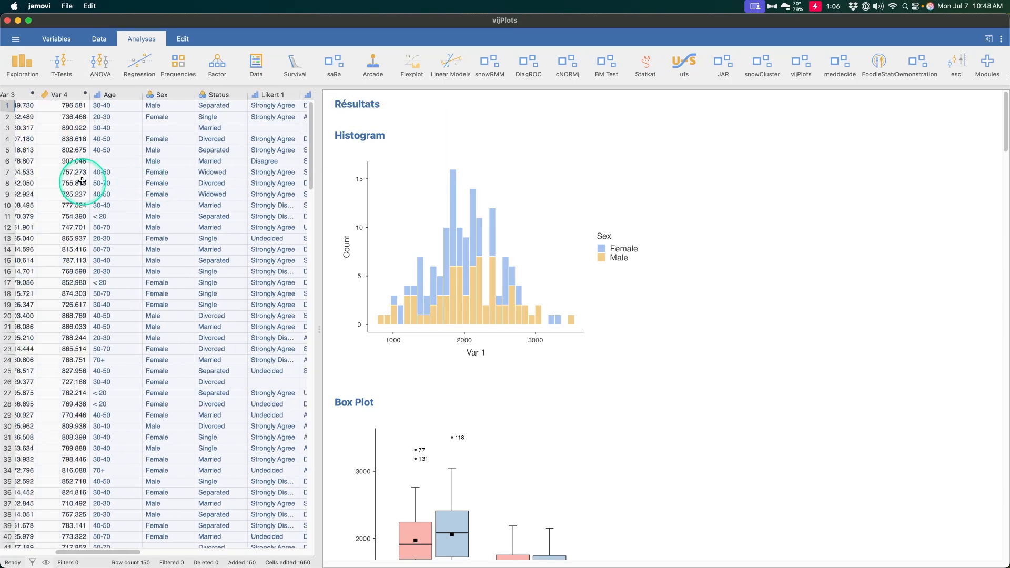
scroll(124, 140, "down", 20)
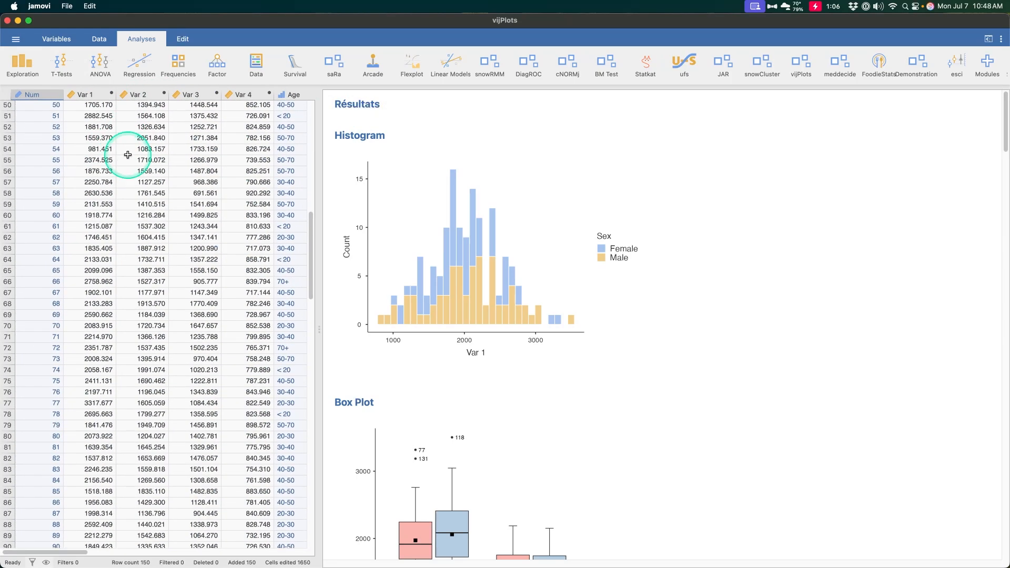
scroll(145, 158, "up", 20)
scroll(142, 158, "right", 15)
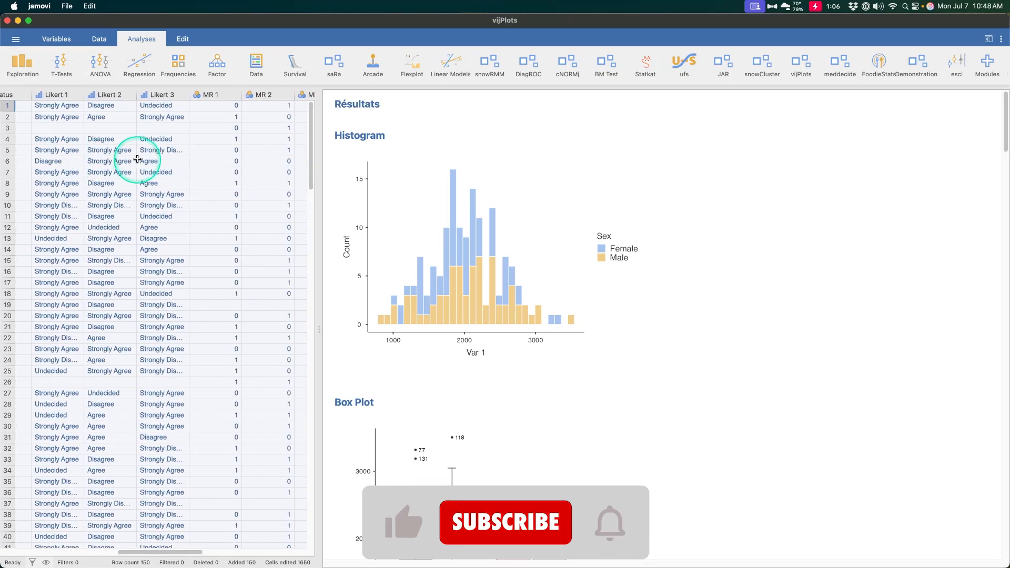
scroll(137, 159, "left", 10)
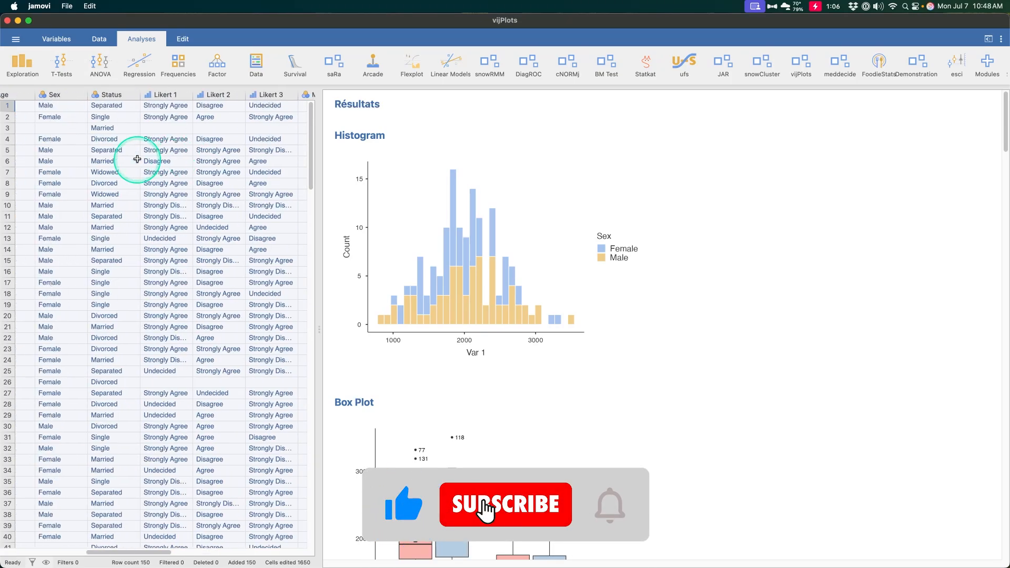
scroll(136, 159, "right", 10)
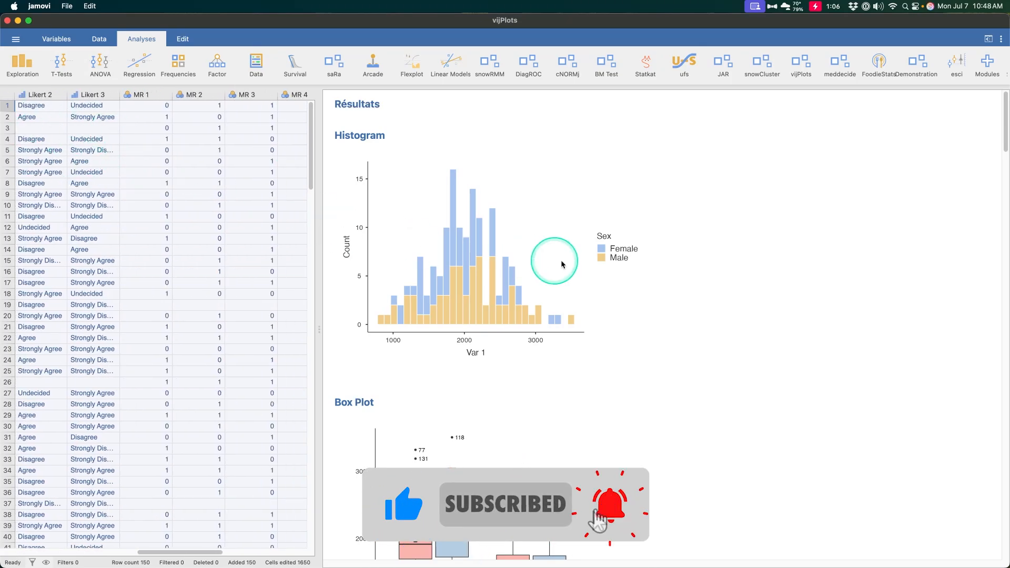
scroll(146, 248, "left", 3)
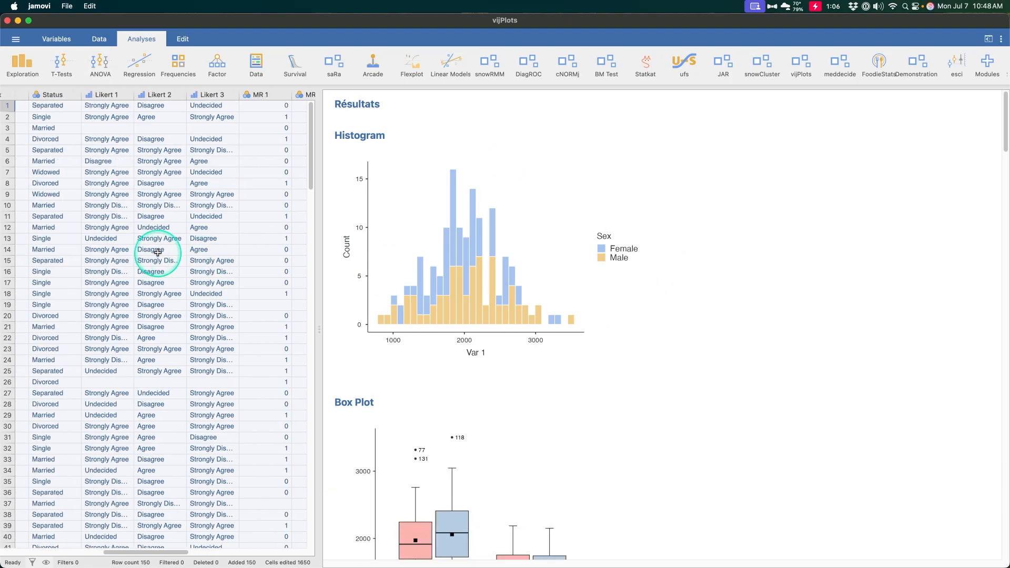
scroll(157, 252, "right", 6)
scroll(158, 253, "left", 10)
Highlight the Var 1 and Sex columns while examining the histogram and box plot.
left_click(86, 95)
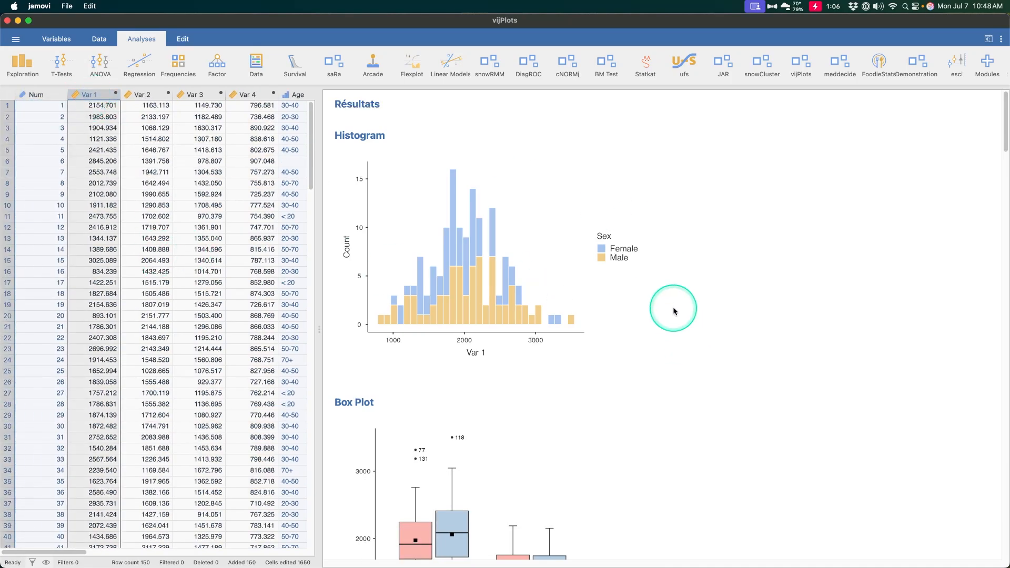
scroll(501, 385, "down", 5)
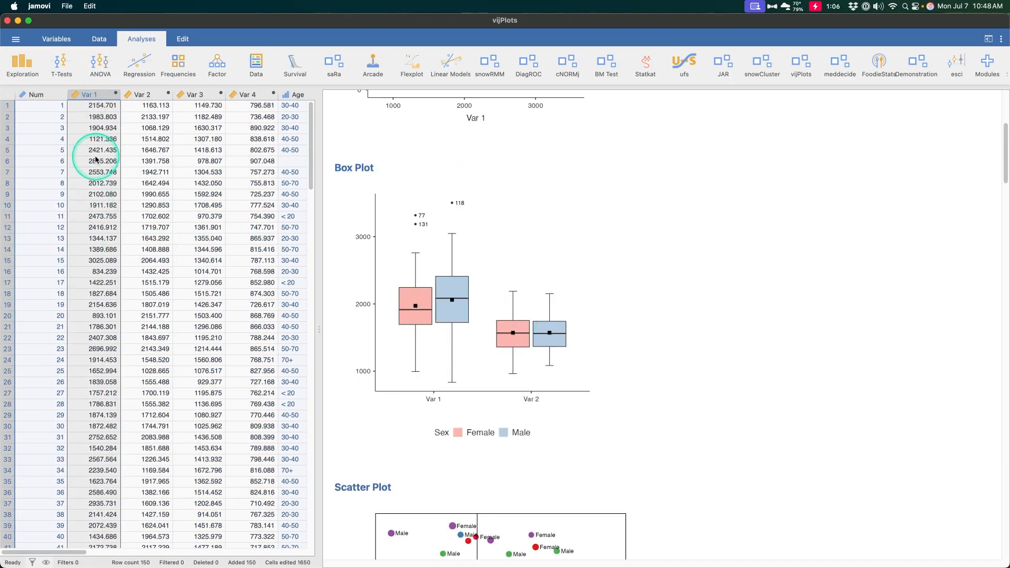
scroll(86, 155, "right", 5)
left_click(126, 95)
Examine the scatter plot and its legends, highlighting the Var 1, Var 2 and Status columns in the data.
scroll(398, 242, "down", 10)
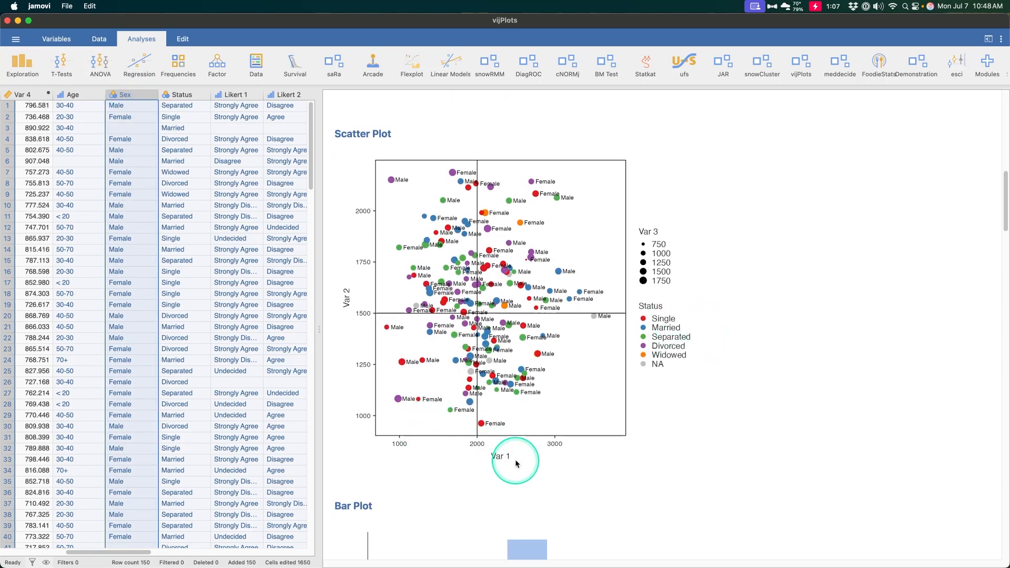
scroll(512, 459, "up", 1)
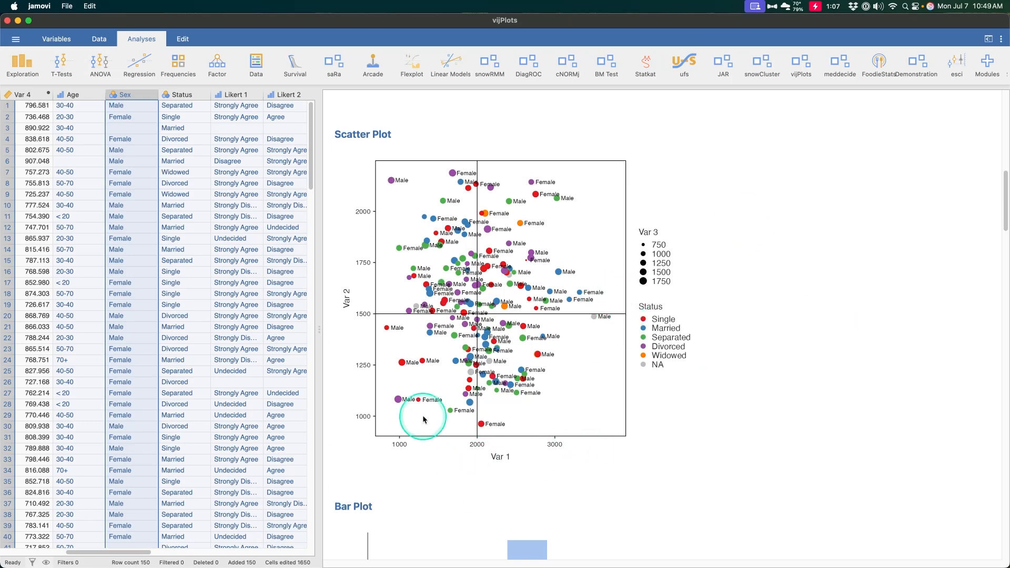
scroll(213, 285, "left", 5)
left_click(96, 94)
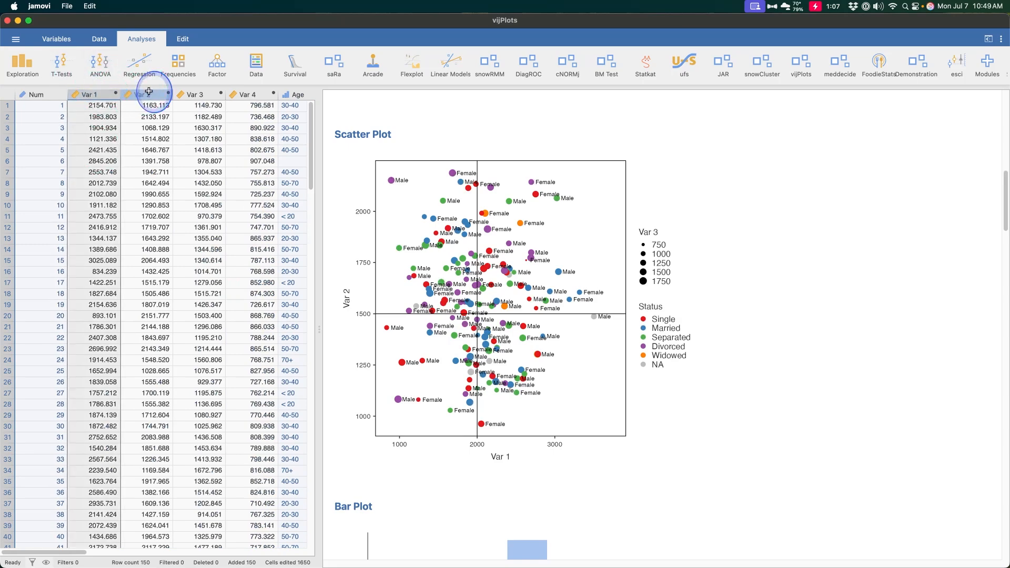
left_click(149, 93)
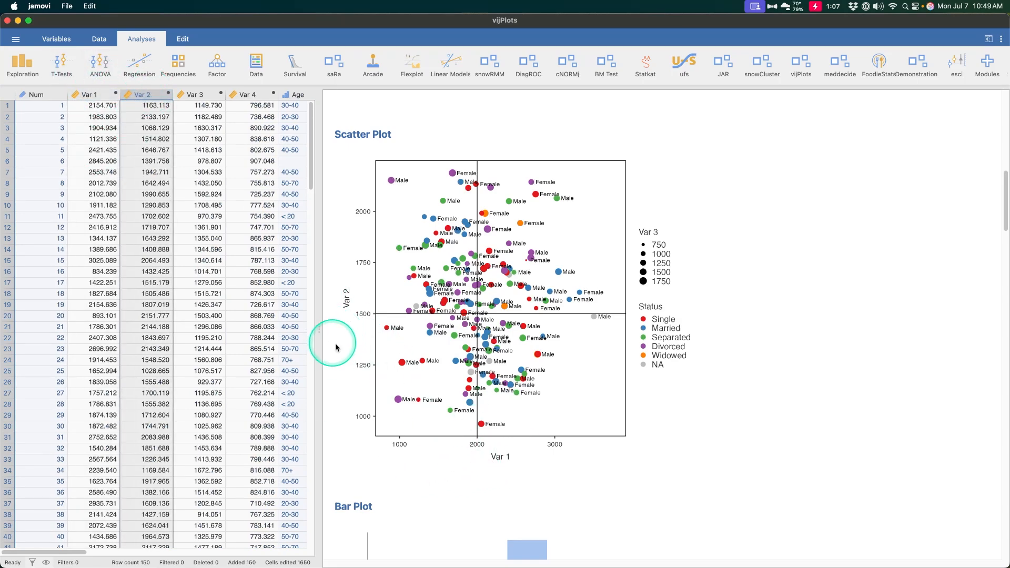
scroll(190, 200, "right", 5)
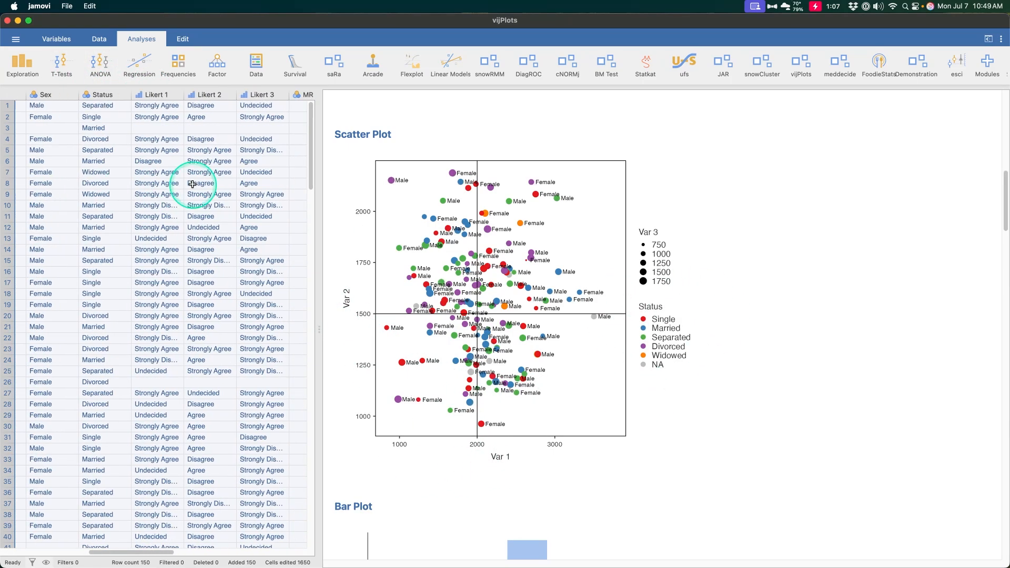
left_click(77, 95)
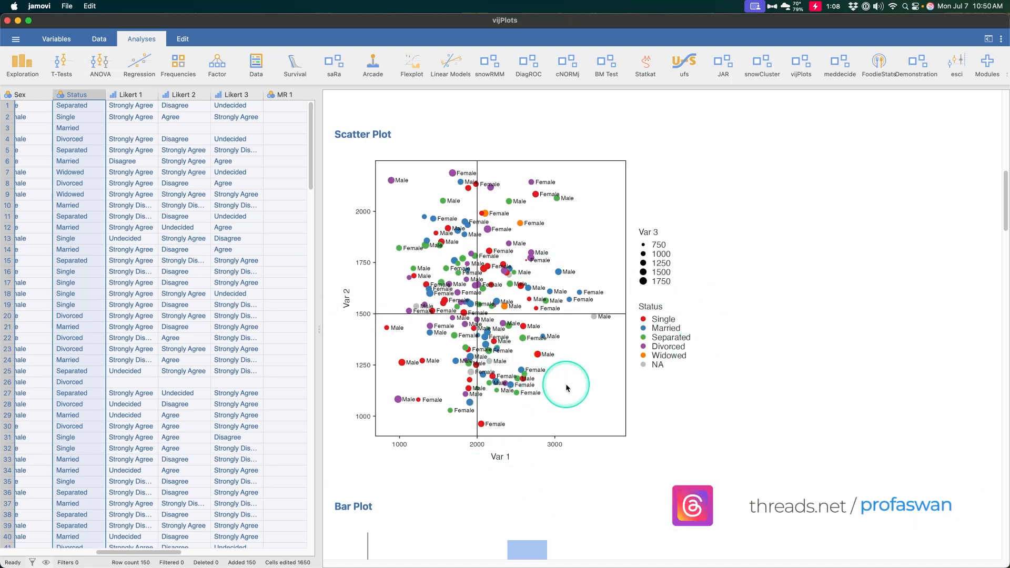
scroll(589, 326, "down", 2)
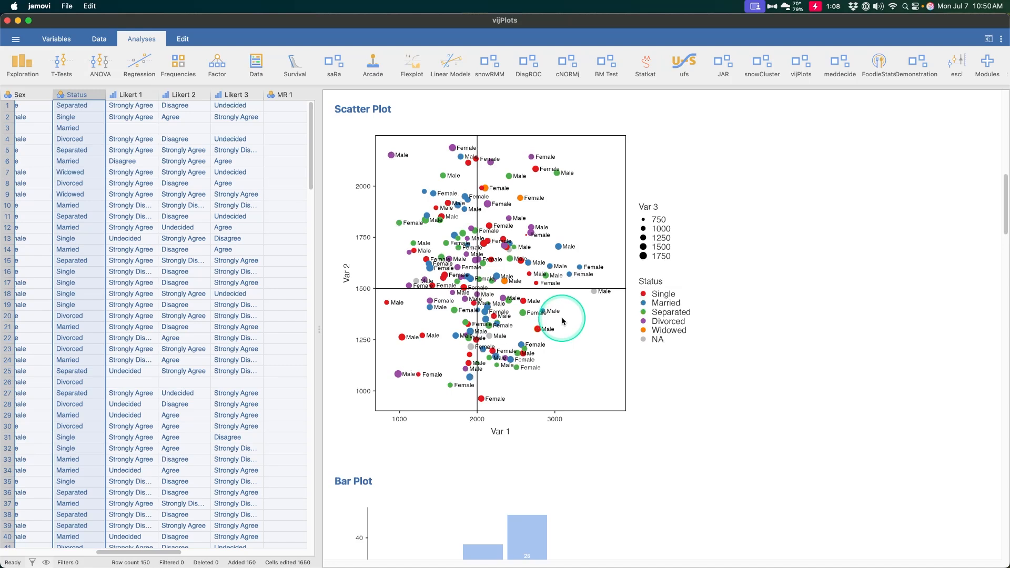
scroll(561, 316, "down", 2)
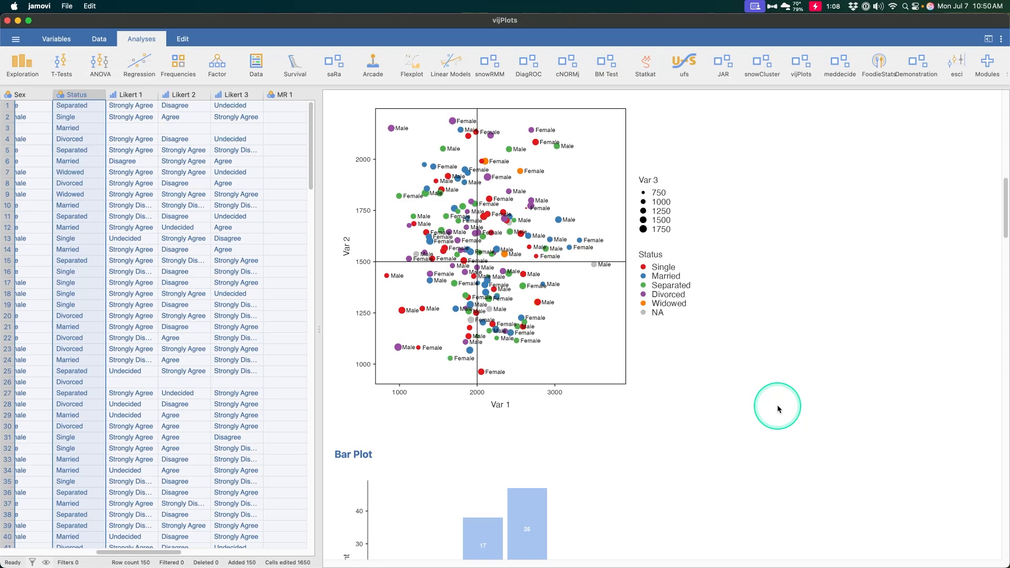
scroll(720, 348, "up", 1)
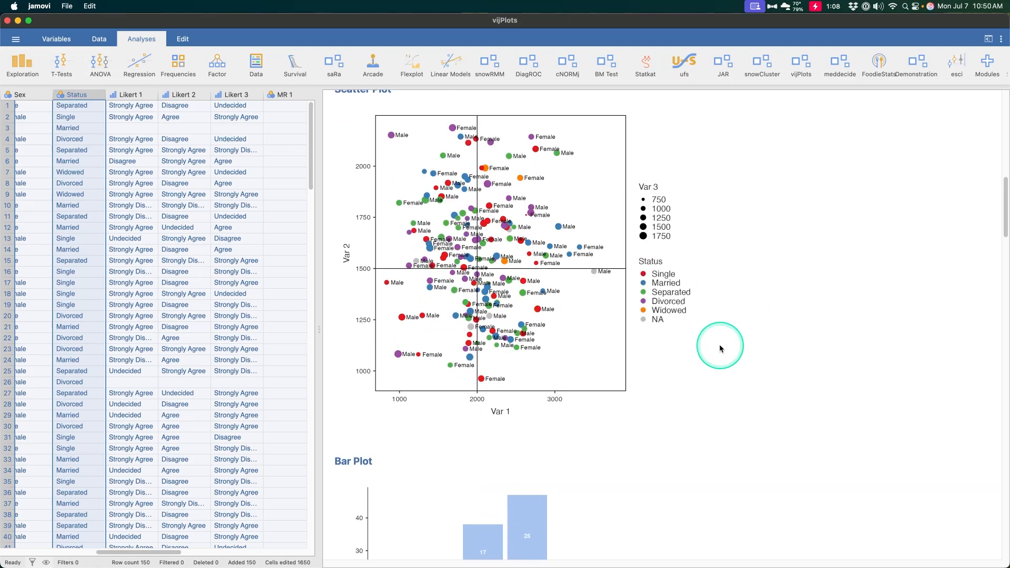
Review the bar plot of age by sex, the pie charts of status and the Likert plot.
scroll(654, 334, "down", 10)
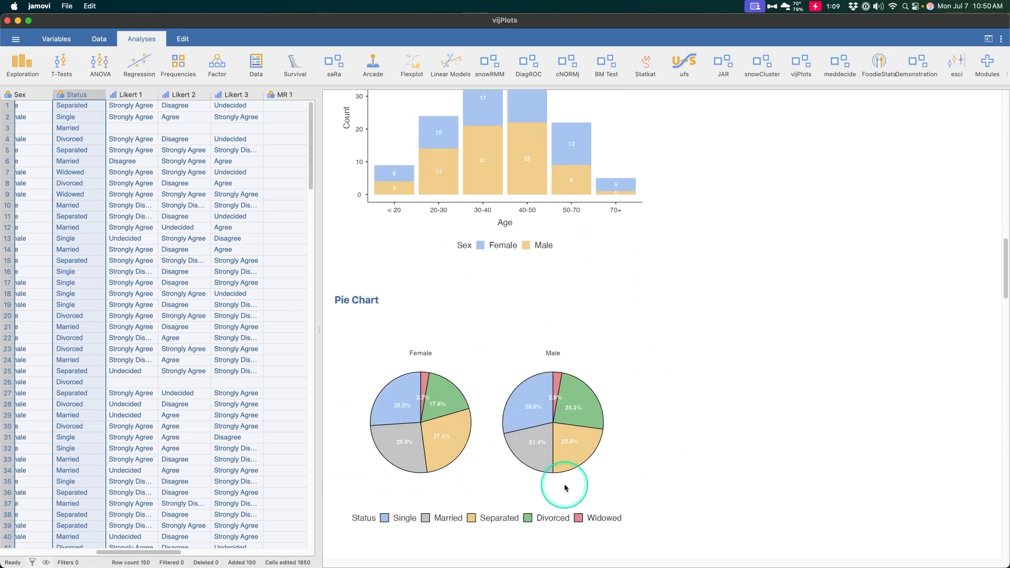
scroll(563, 478, "down", 3)
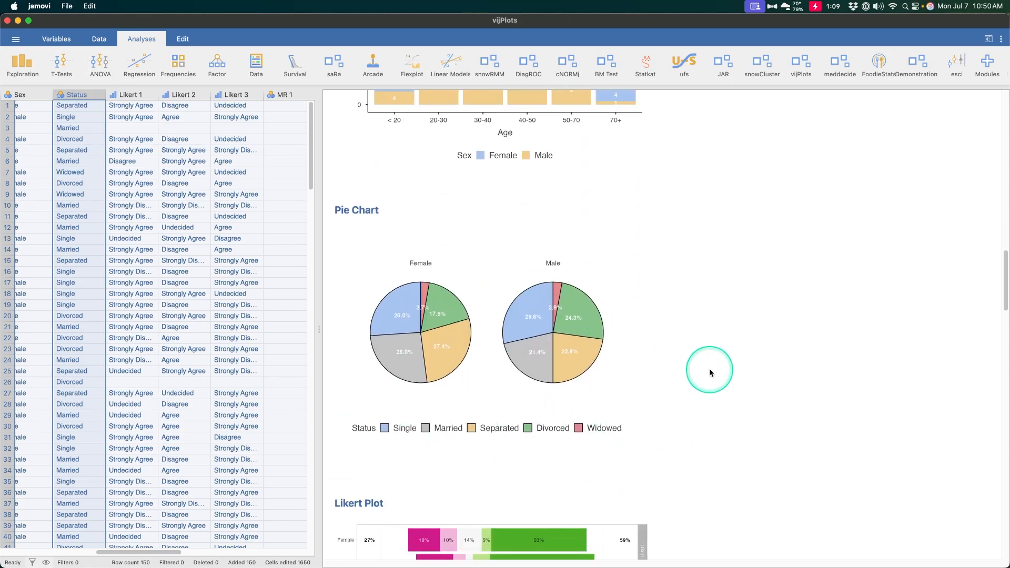
scroll(709, 368, "down", 8)
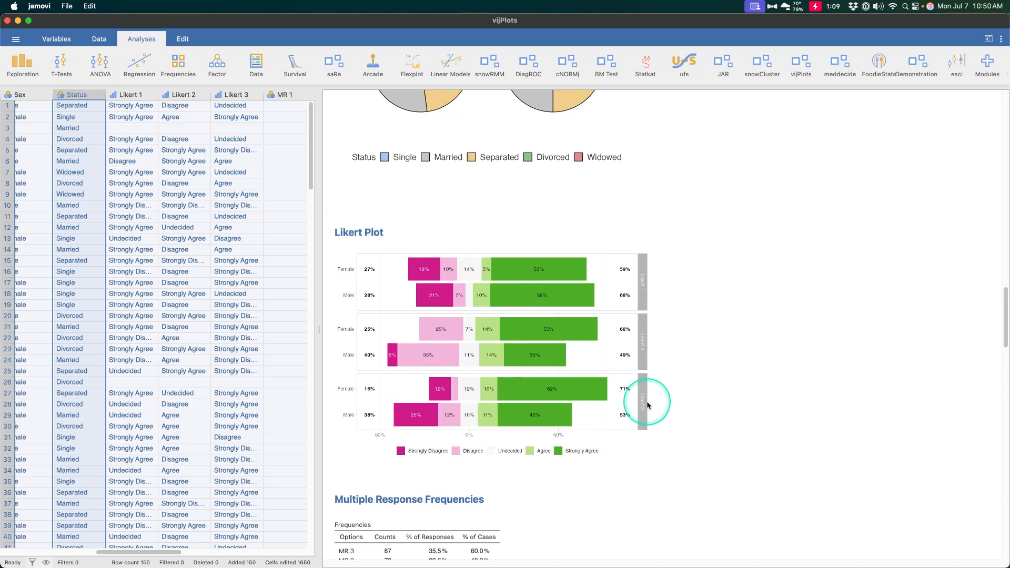
Highlight the Likert 1 and Likert 3 columns in the data and open the Likert plot's analysis options.
left_click(132, 94)
left_click(226, 94)
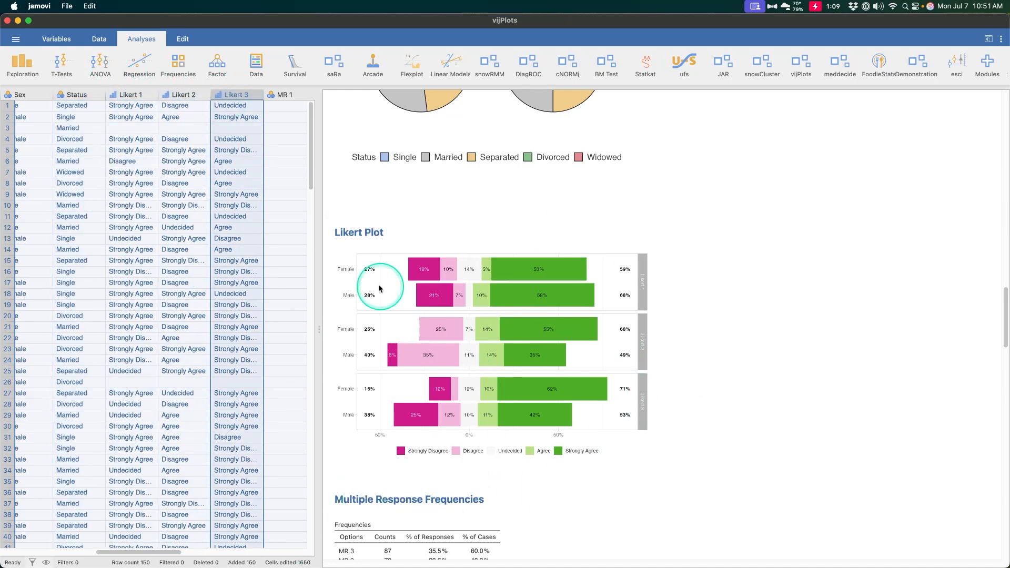
left_click(358, 401)
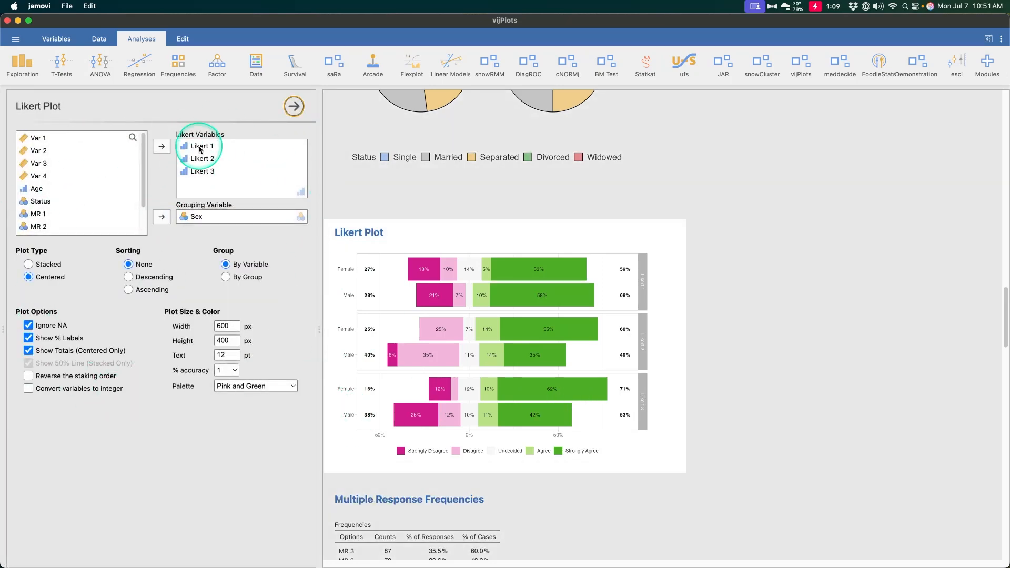
Try the Likert plot without its Sex grouping variable, and reassign Sex as the grouping variable.
left_click(197, 218)
left_click(162, 218)
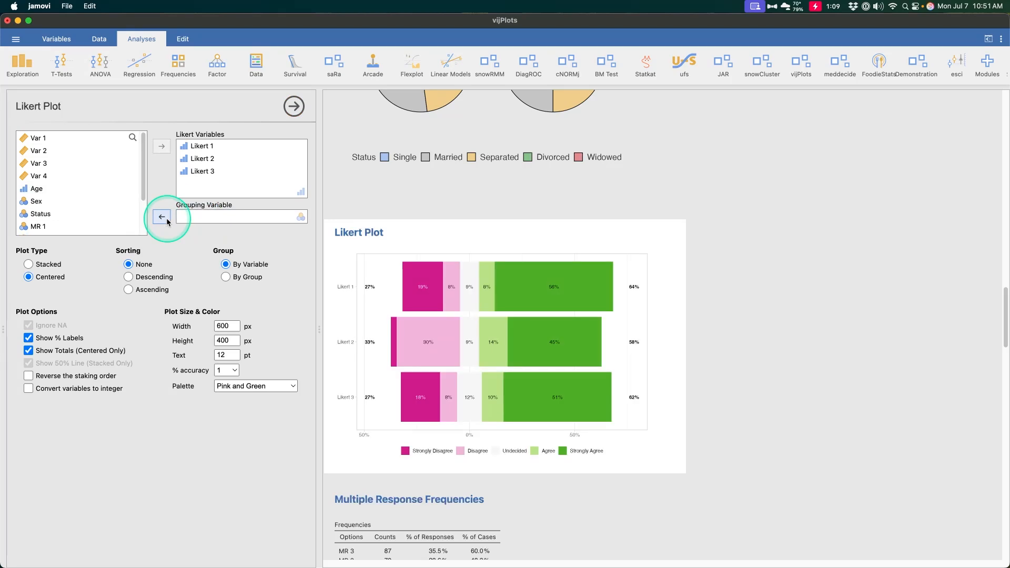
left_click(38, 201)
left_click(162, 217)
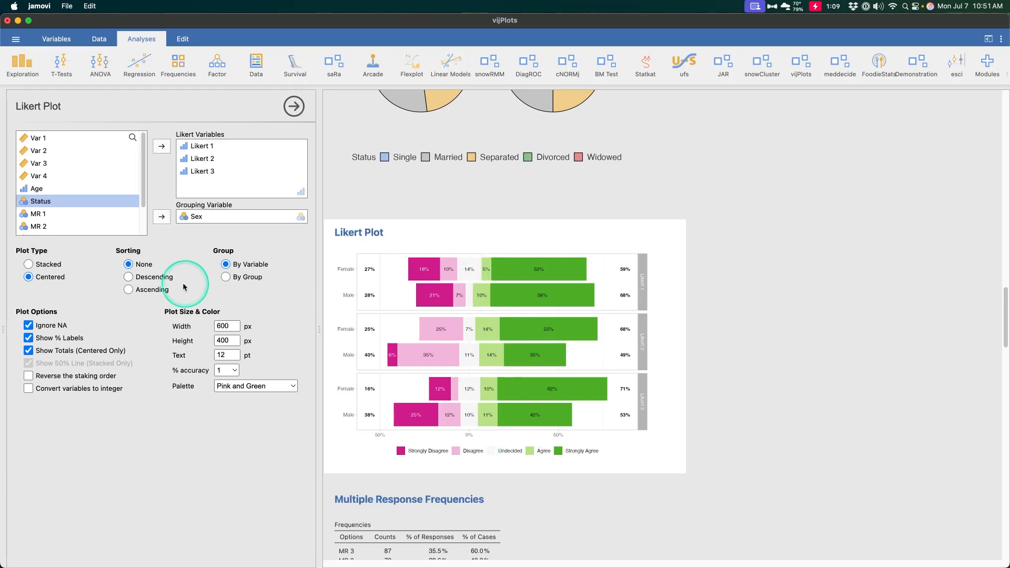
Try the Stacked plot type and the Descending and Ascending sorting on the Likert plot, restoring Centered and None.
left_click(51, 265)
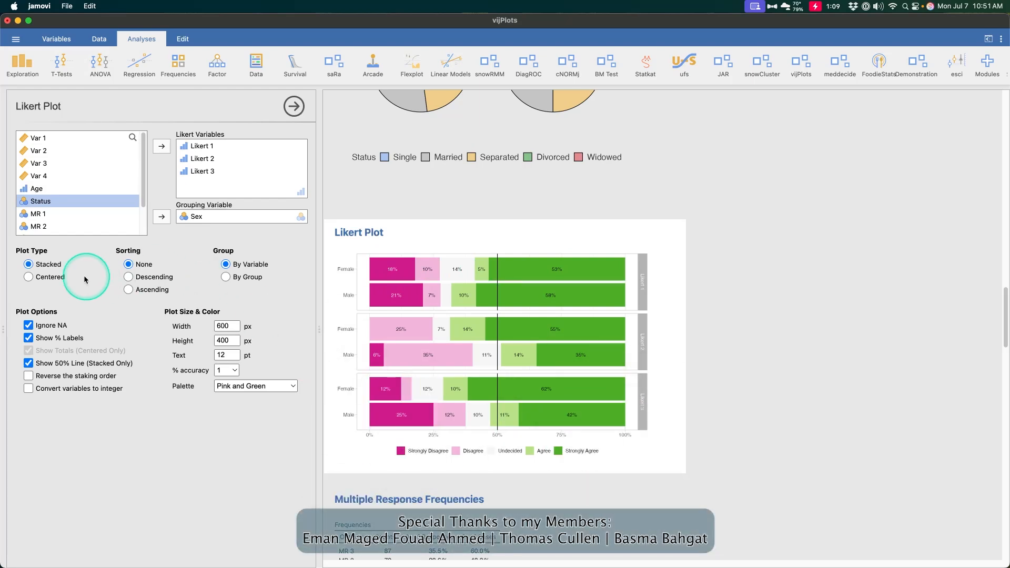
left_click(57, 279)
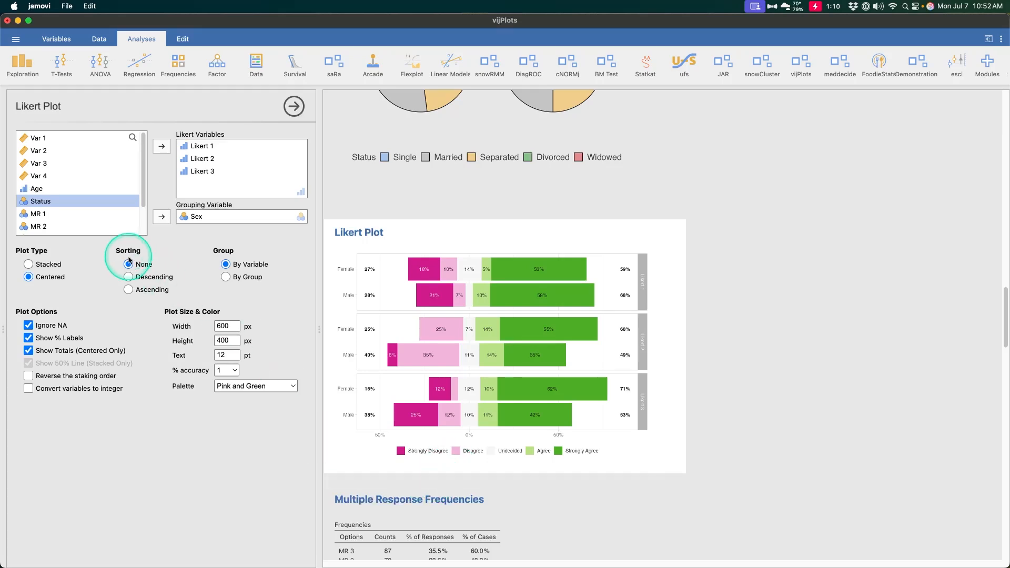
left_click(150, 284)
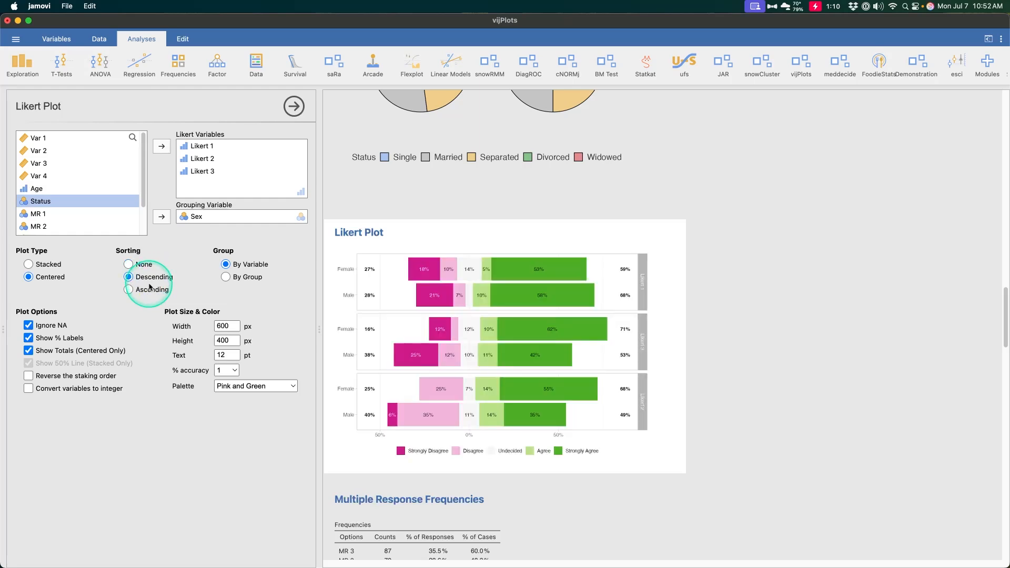
left_click(150, 288)
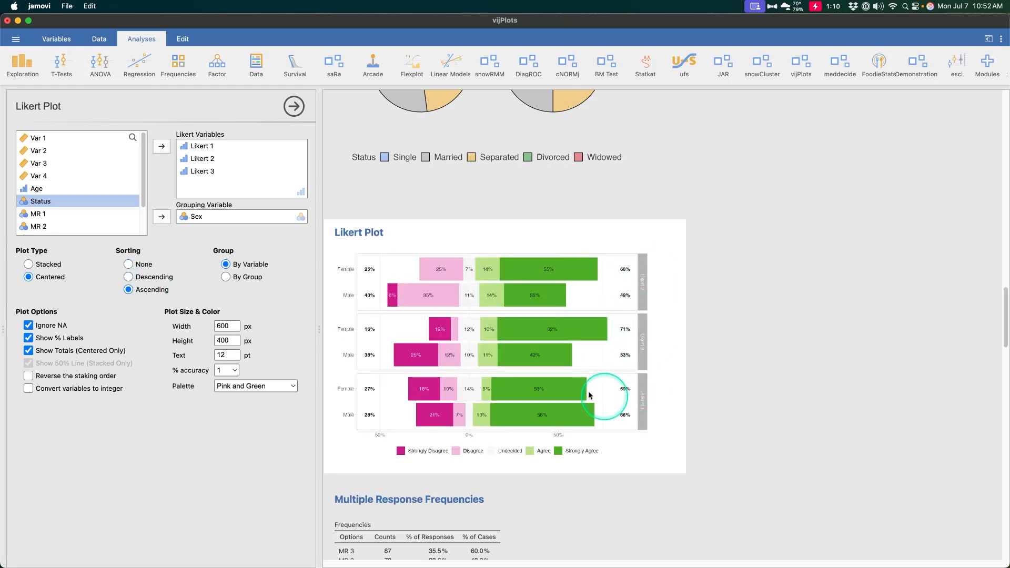
left_click(144, 265)
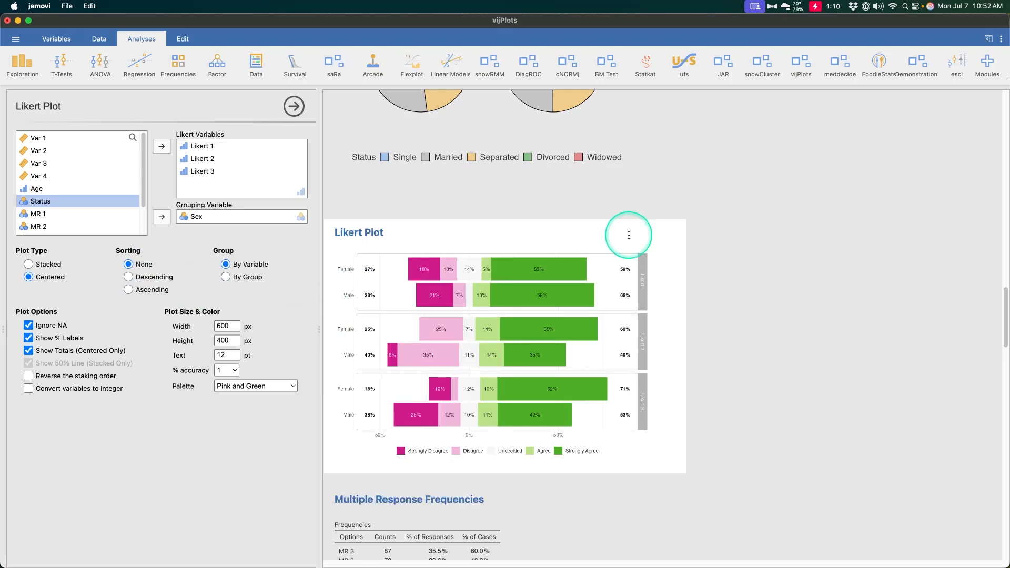
Arrange the Likert plot by group instead of by variable.
left_click(226, 277)
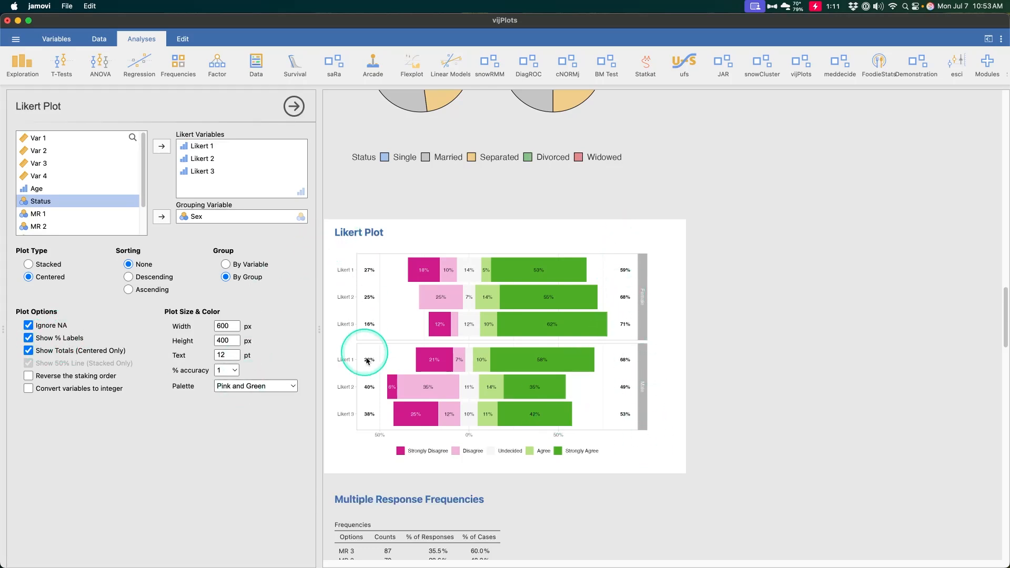
Try reversing the stacking order and converting the variables to integer in the Likert plot, switching each option back off.
left_click(112, 379)
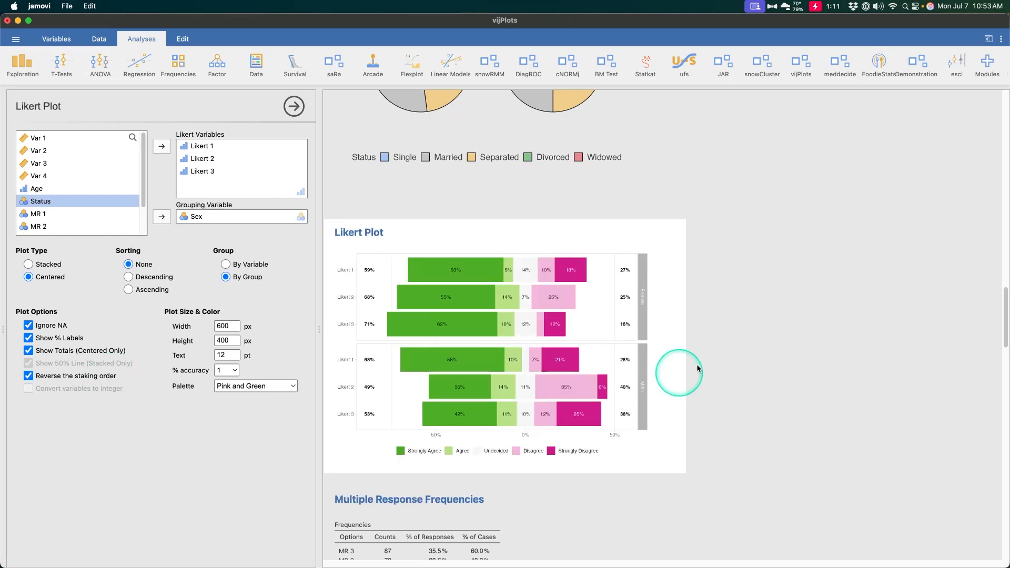
left_click(71, 376)
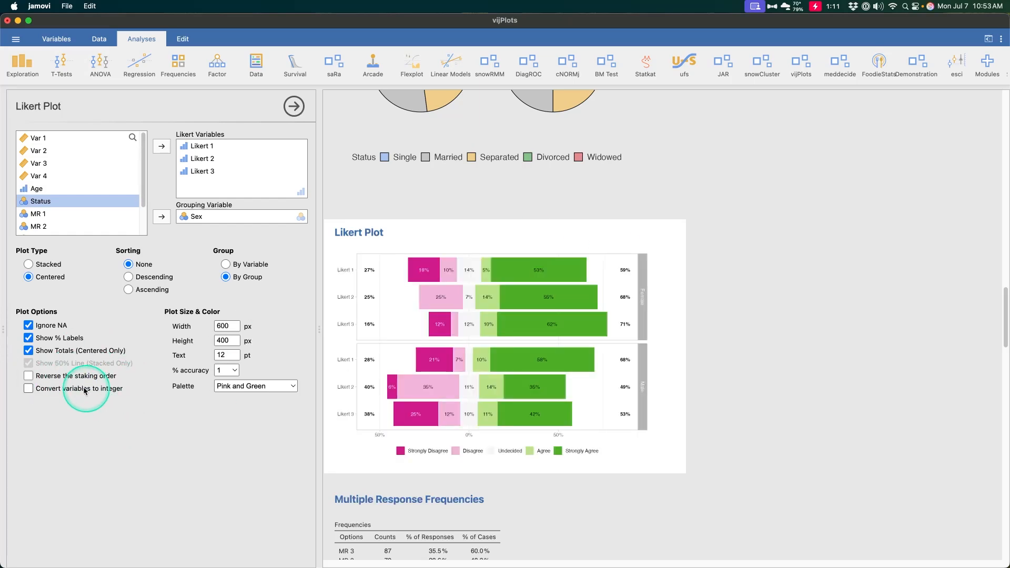
left_click(92, 390)
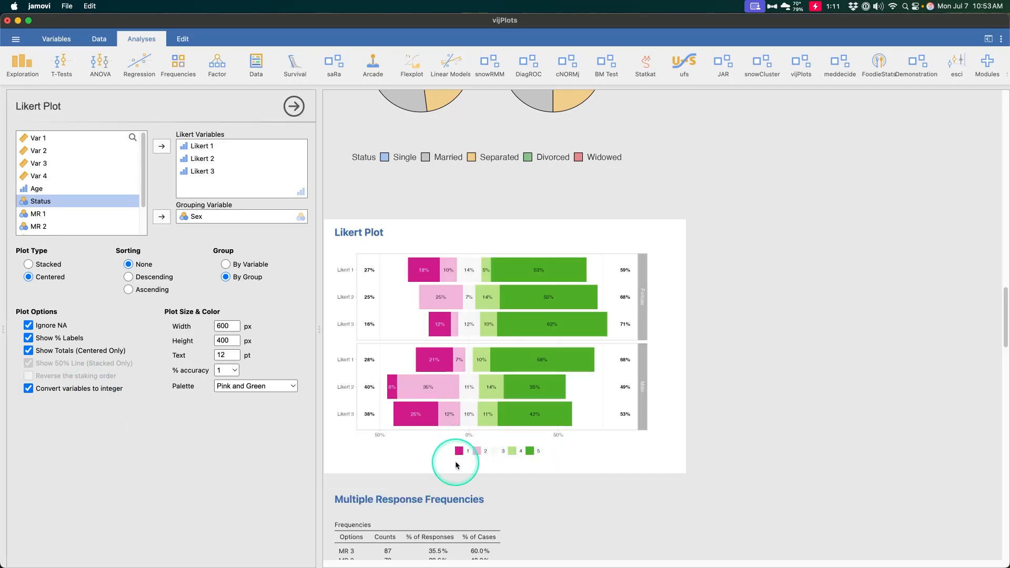
left_click(113, 389)
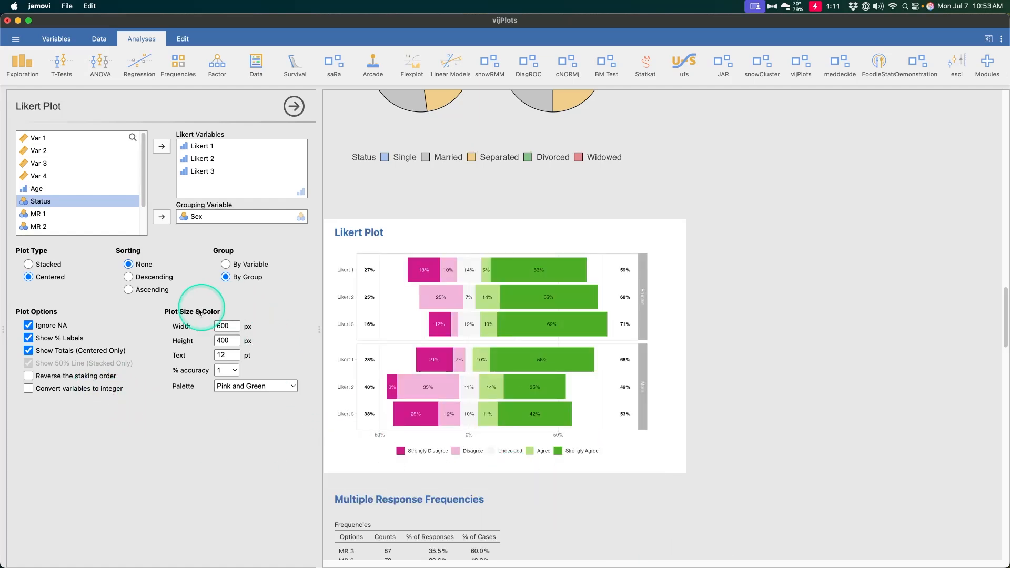
Try the Purple and Green, Red and Gray, and Red and Blue palettes on the Likert plot, and settle on Orange and Purple.
left_click(273, 388)
left_click(272, 397)
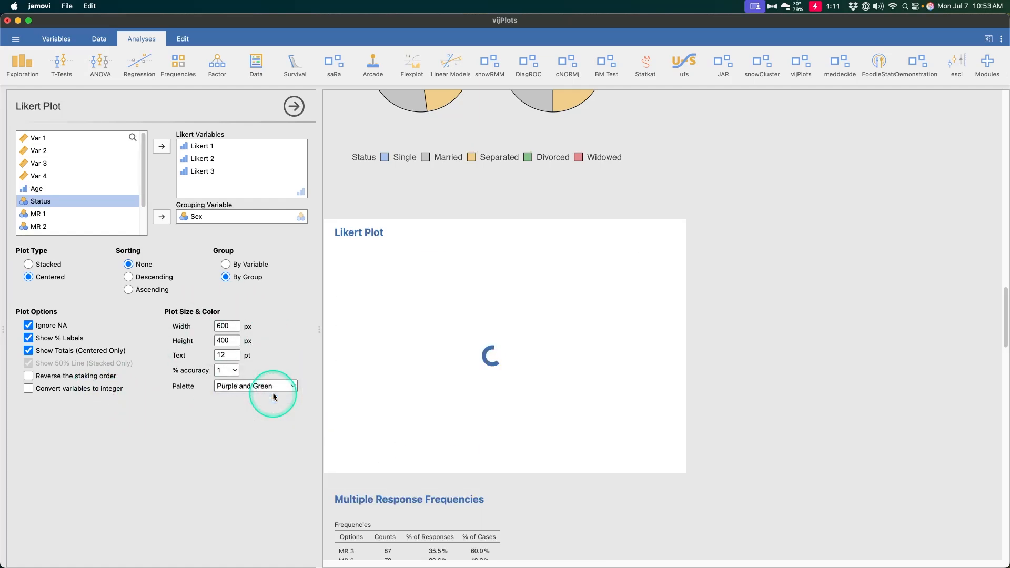
left_click(273, 392)
left_click(273, 420)
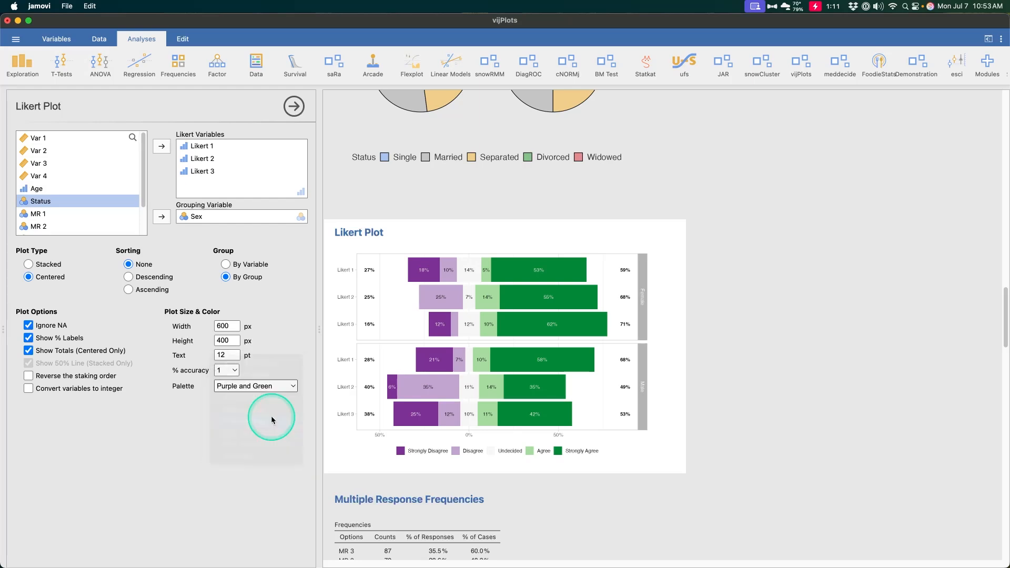
left_click(270, 387)
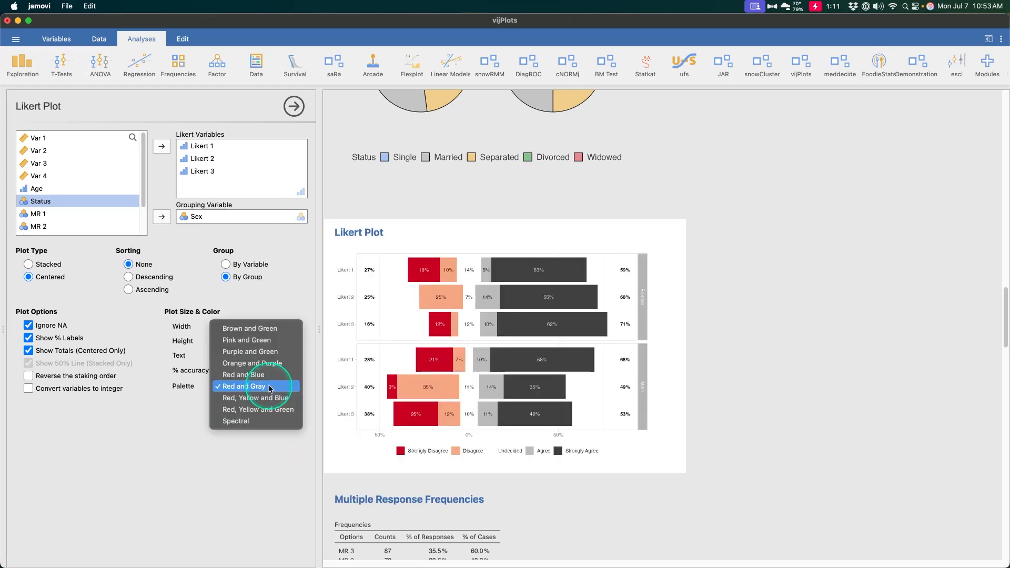
left_click(270, 375)
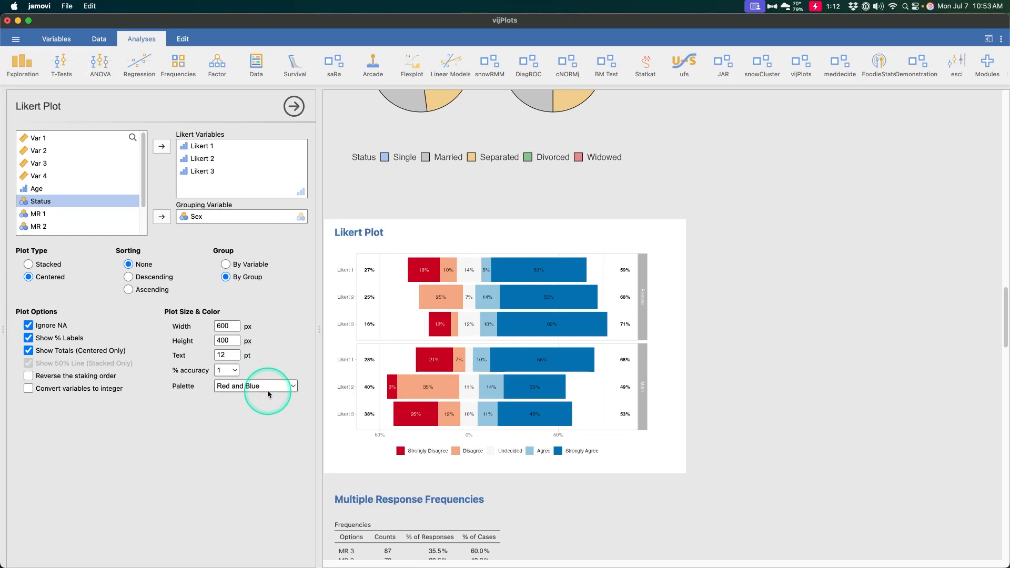
left_click(267, 390)
left_click(275, 377)
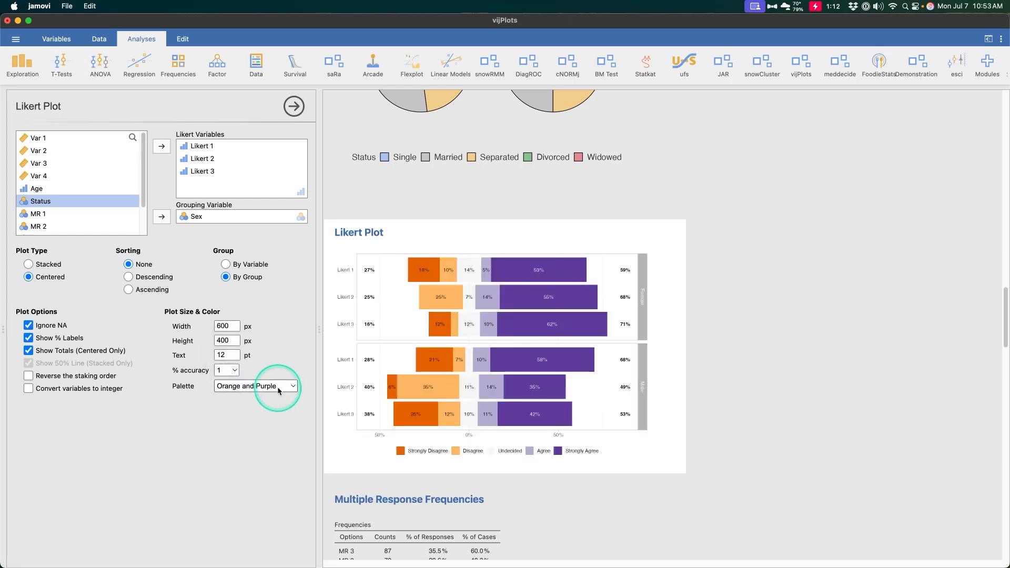
Set the percentage accuracy of the Likert plot to 0.01.
left_click(227, 373)
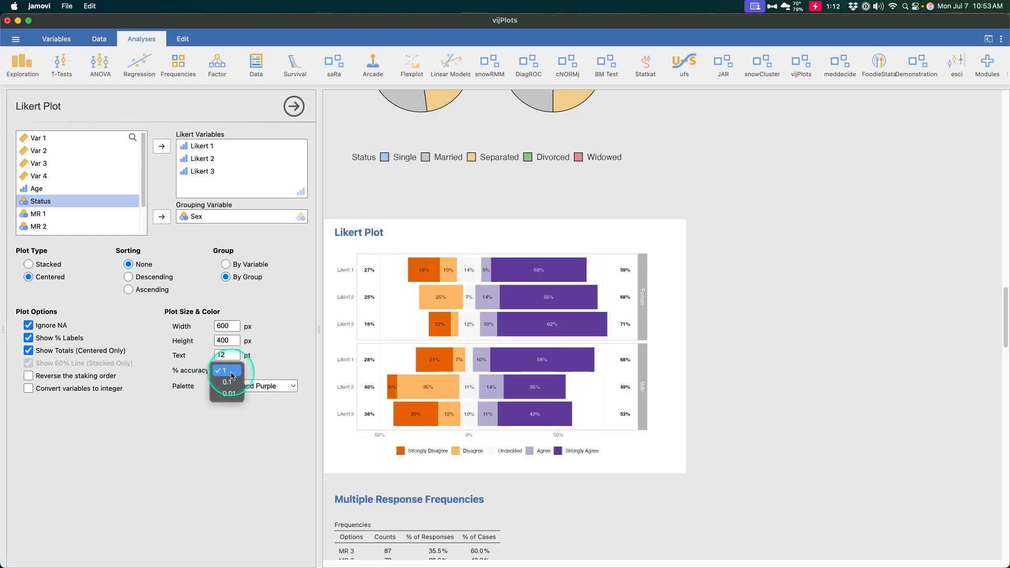
left_click(231, 378)
left_click(233, 371)
left_click(236, 381)
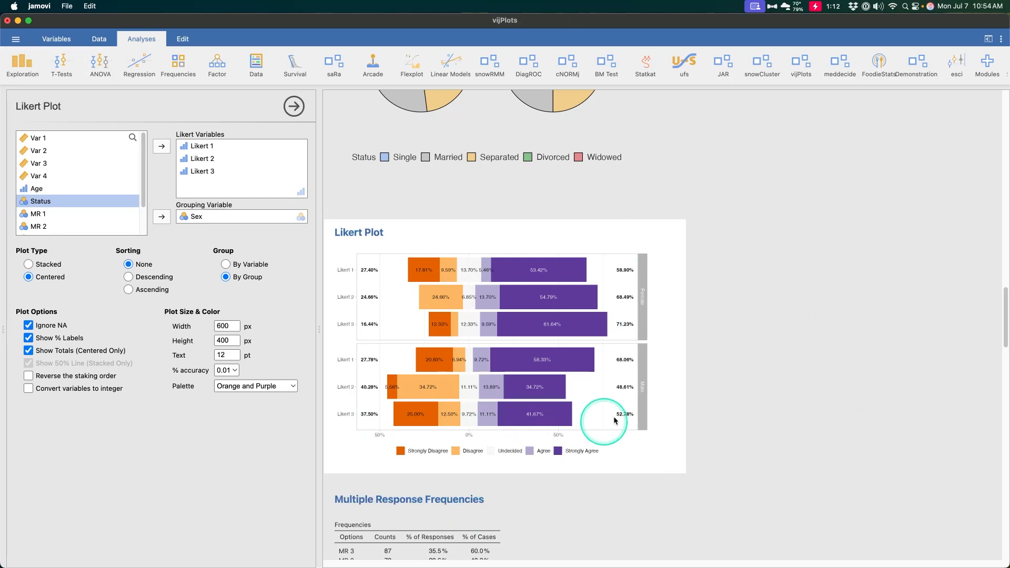
Review the results and options of the Multiple Response Frequencies, Multiple Response Crosstab and Lollipop Plot analyses.
scroll(684, 366, "down", 5)
left_click(479, 337)
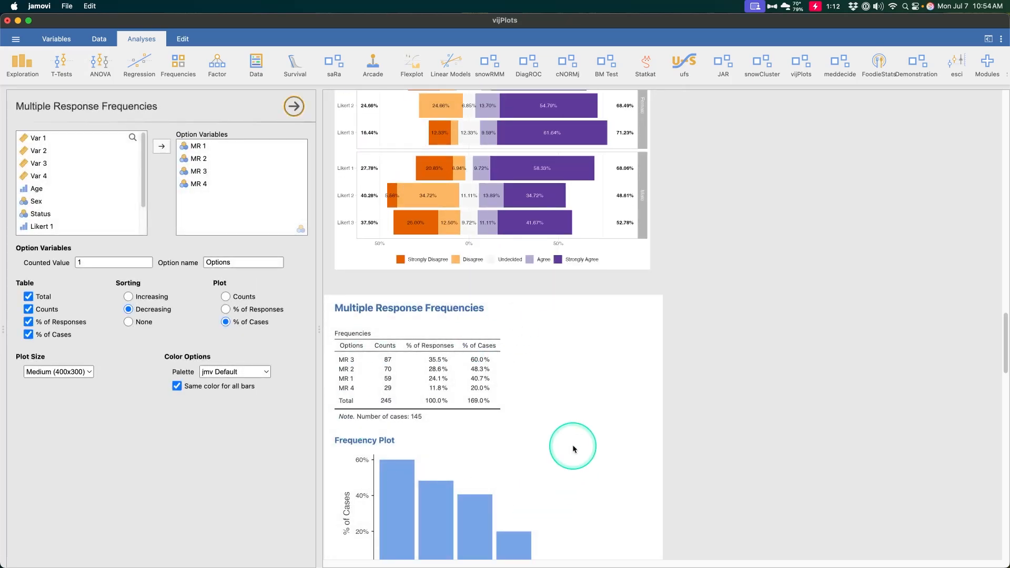
scroll(593, 446, "down", 10)
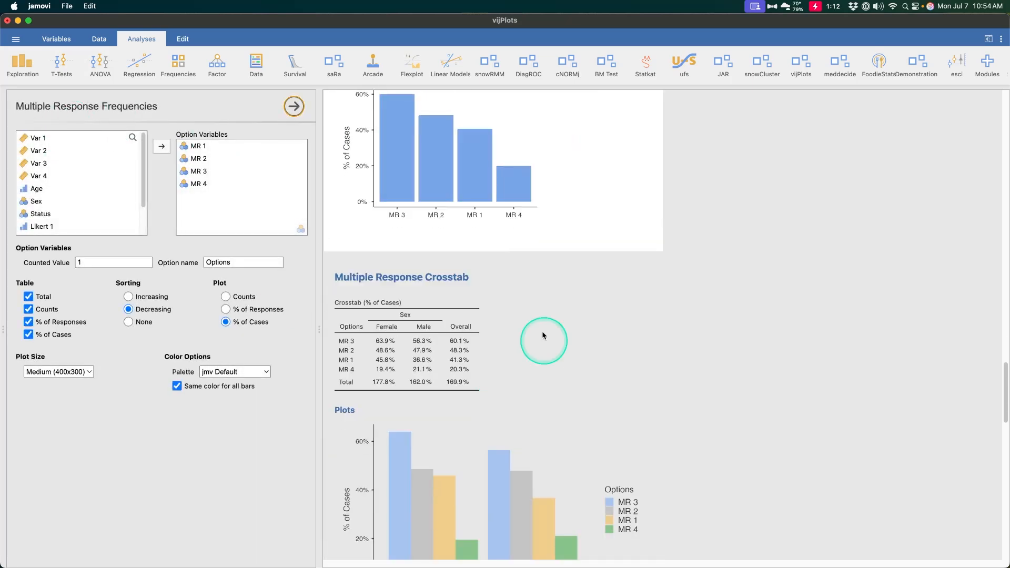
scroll(541, 484, "down", 4)
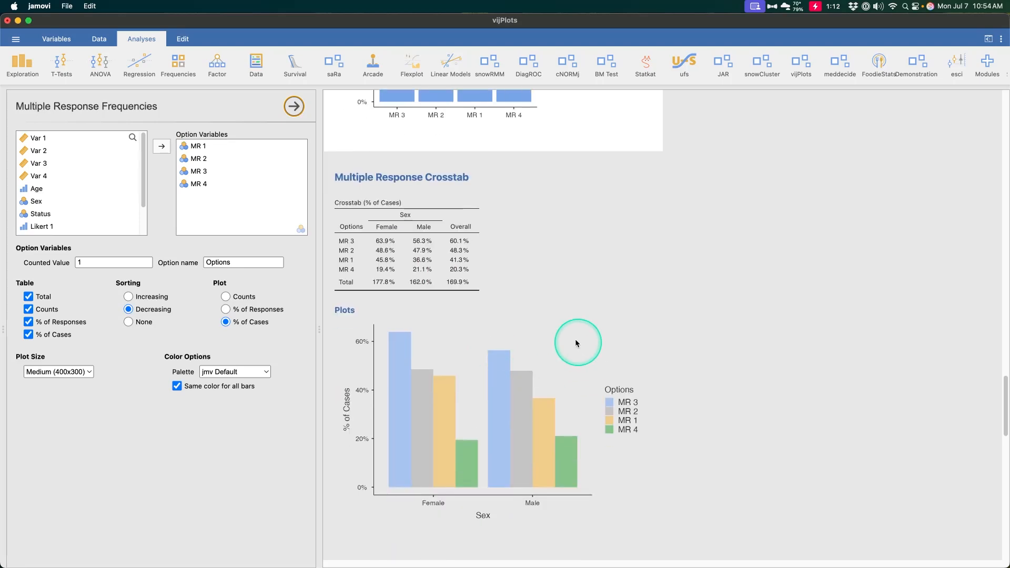
left_click(630, 309)
scroll(612, 346, "down", 12)
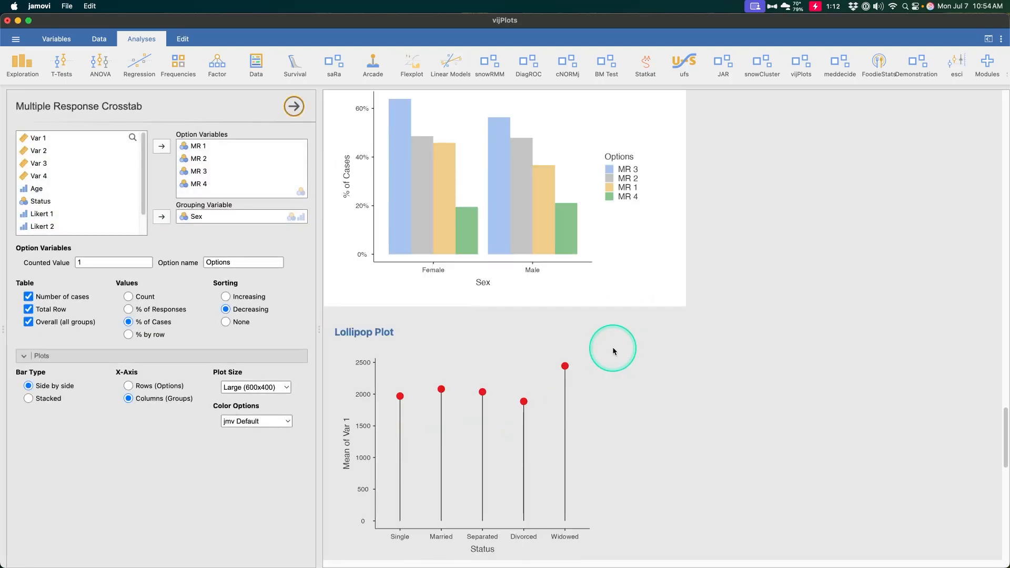
left_click(603, 370)
scroll(602, 370, "down", 3)
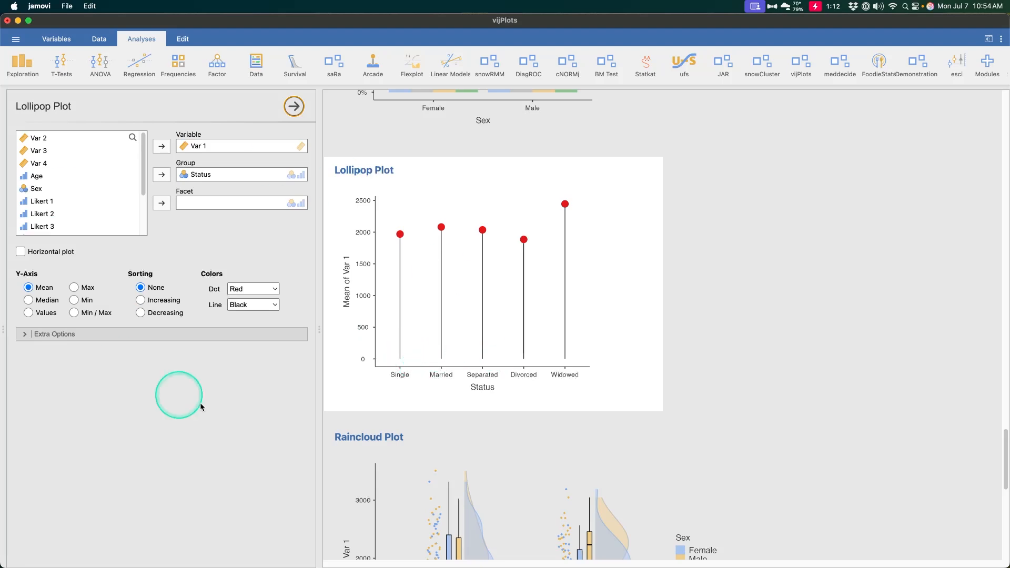
Review the analysis options of the histogram, box plot and scatter plot, including the scatter plot's point size variable.
scroll(645, 424, "up", 15)
left_click(513, 210)
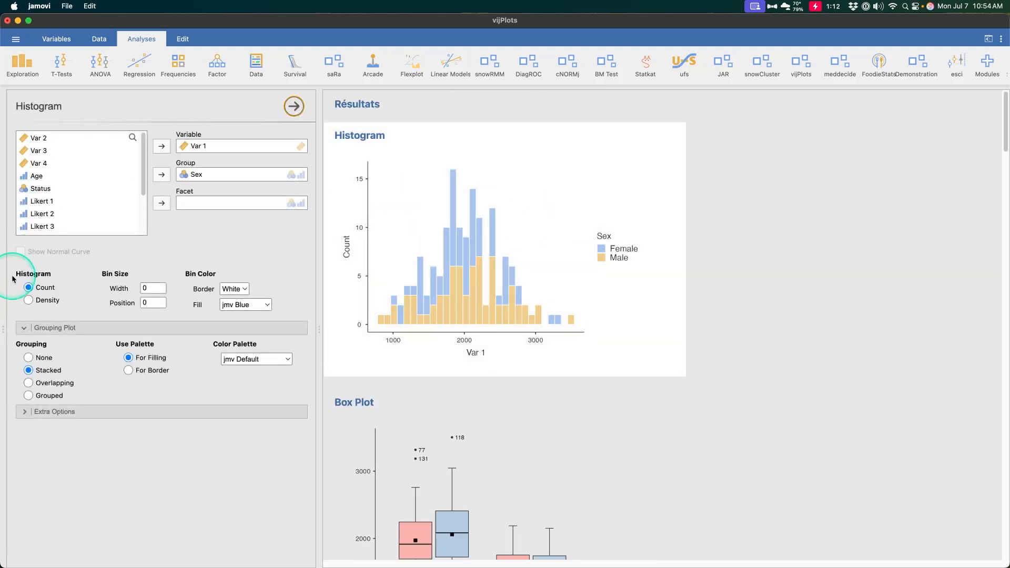
scroll(602, 364, "down", 5)
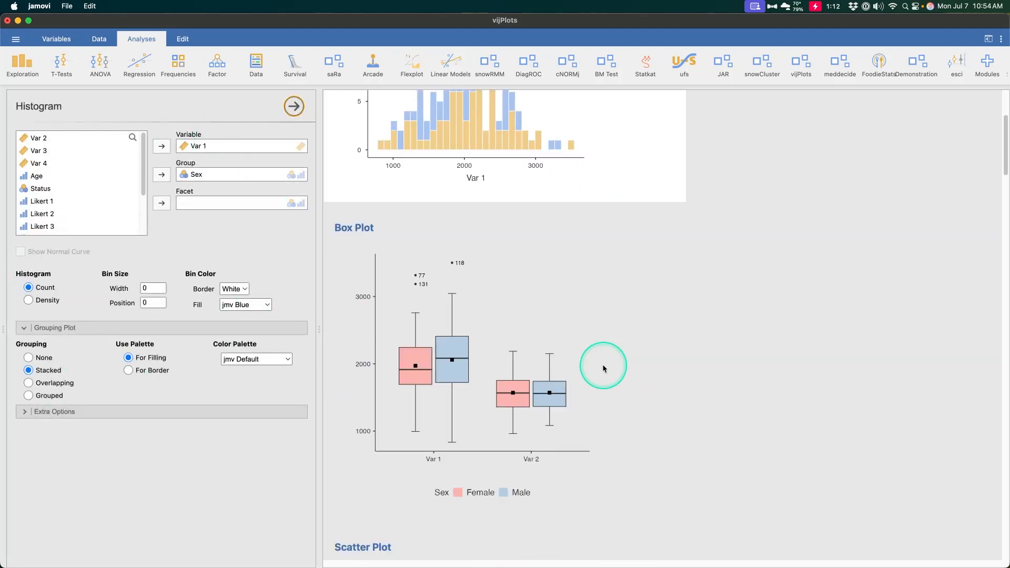
left_click(525, 290)
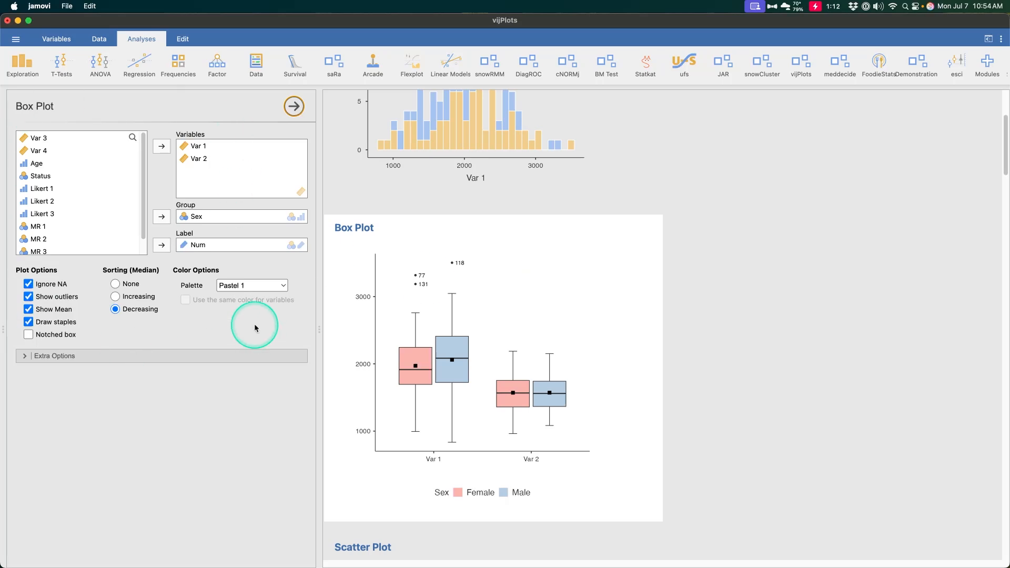
scroll(571, 324, "down", 5)
left_click(566, 336)
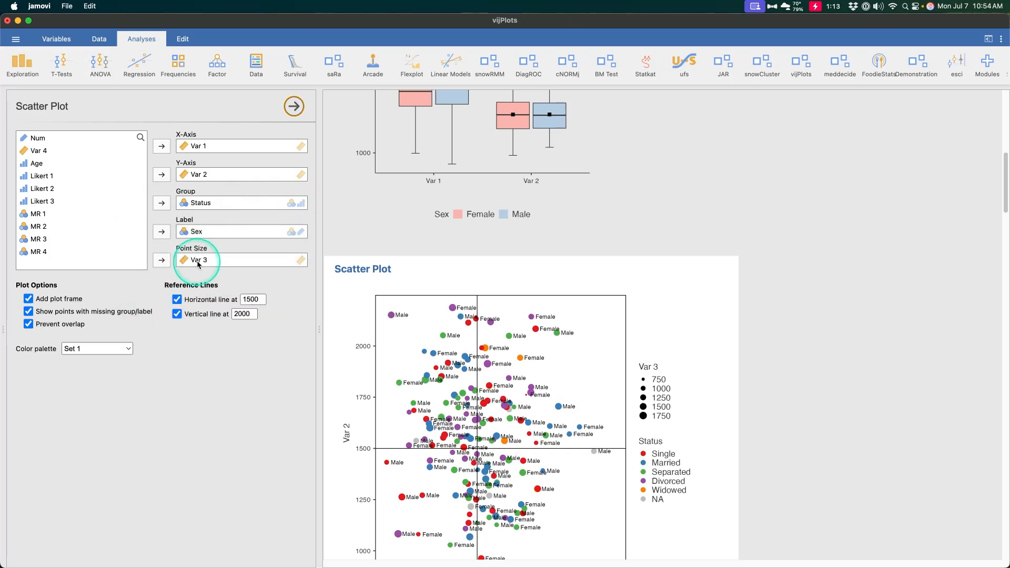
scroll(450, 277, "down", 10)
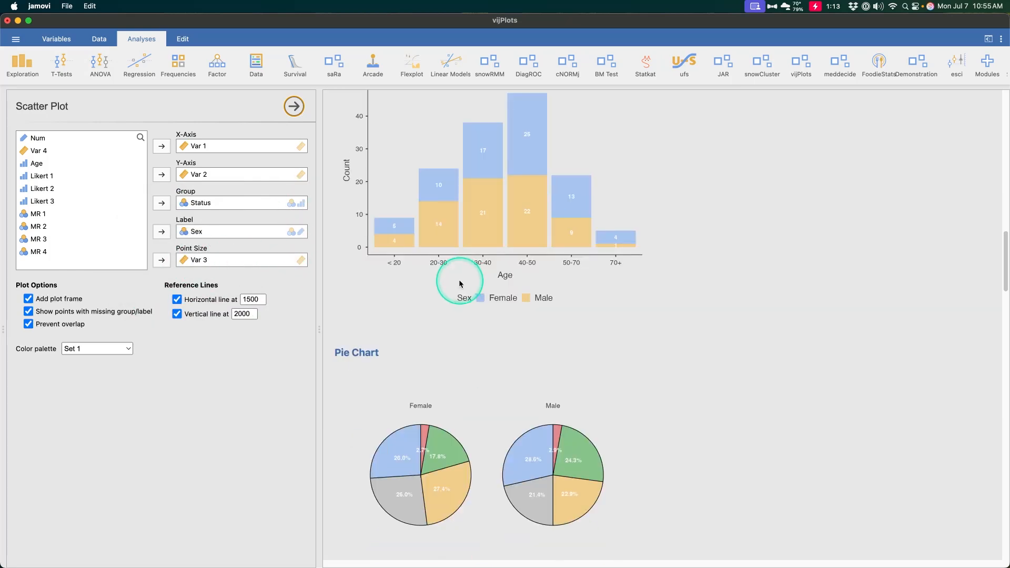
Add Status as the facet variable of the bar plot and select the faceted plot image.
left_click(598, 280)
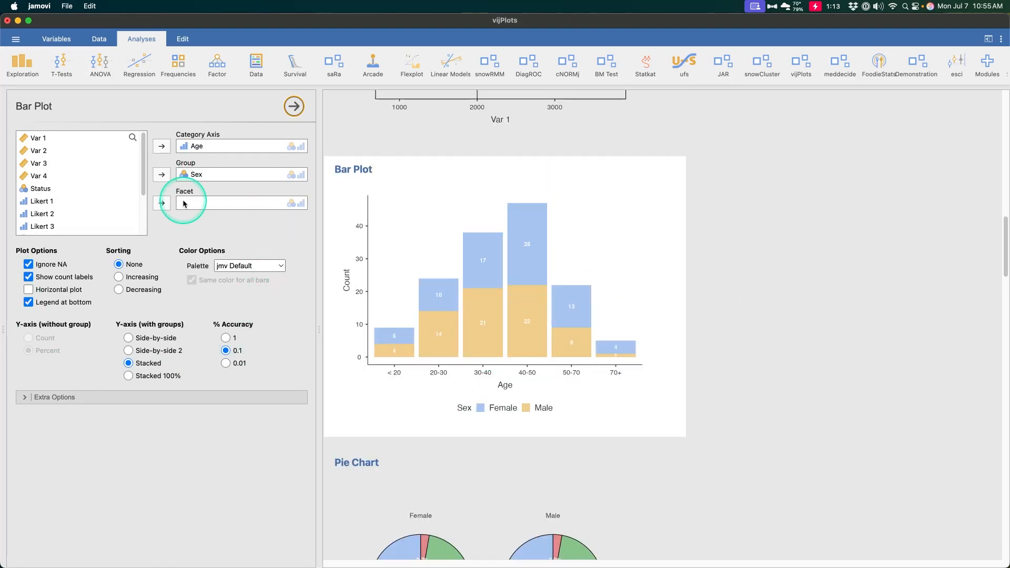
left_click(78, 188)
left_click(161, 203)
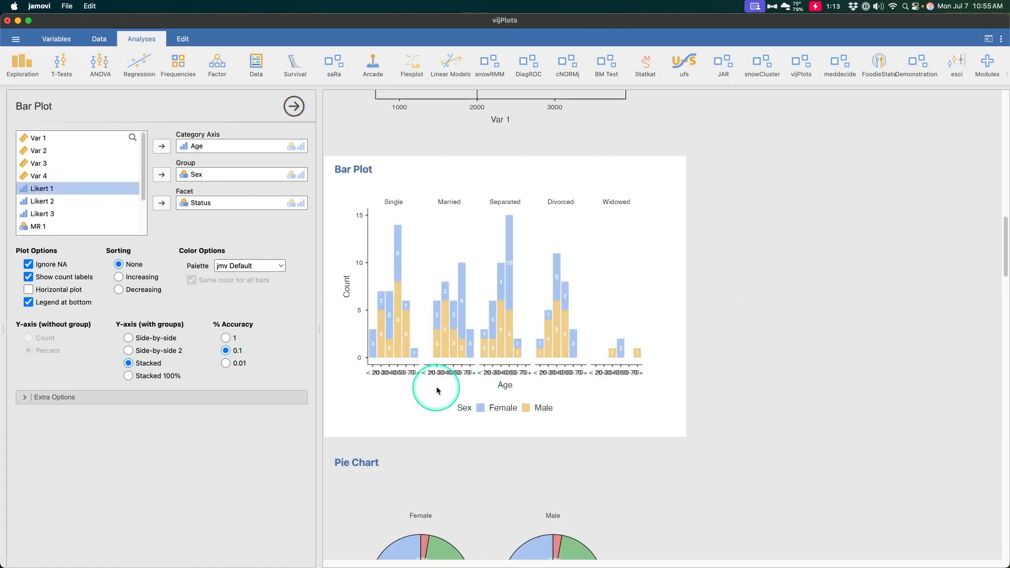
left_click(596, 368)
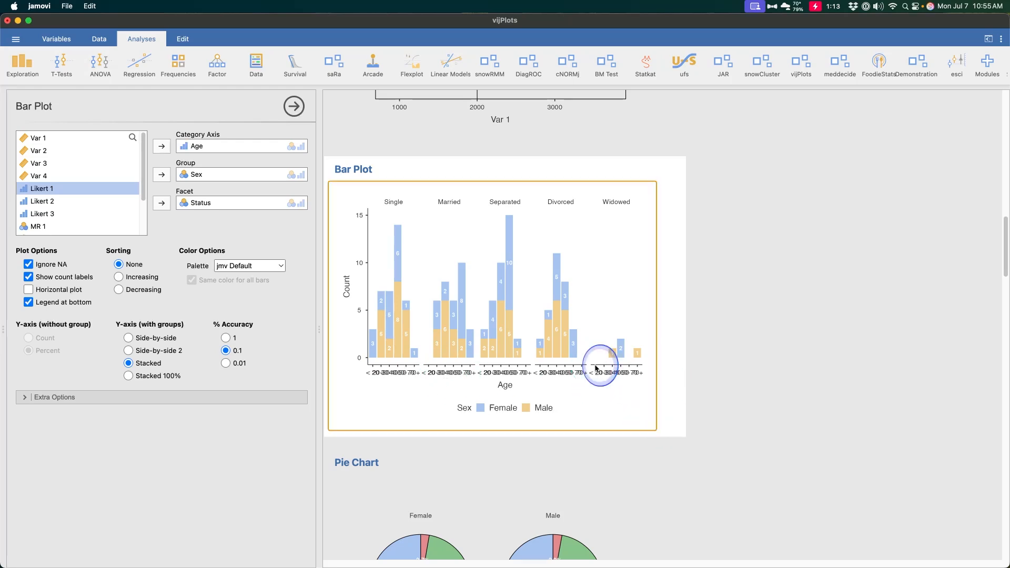
left_click(656, 430)
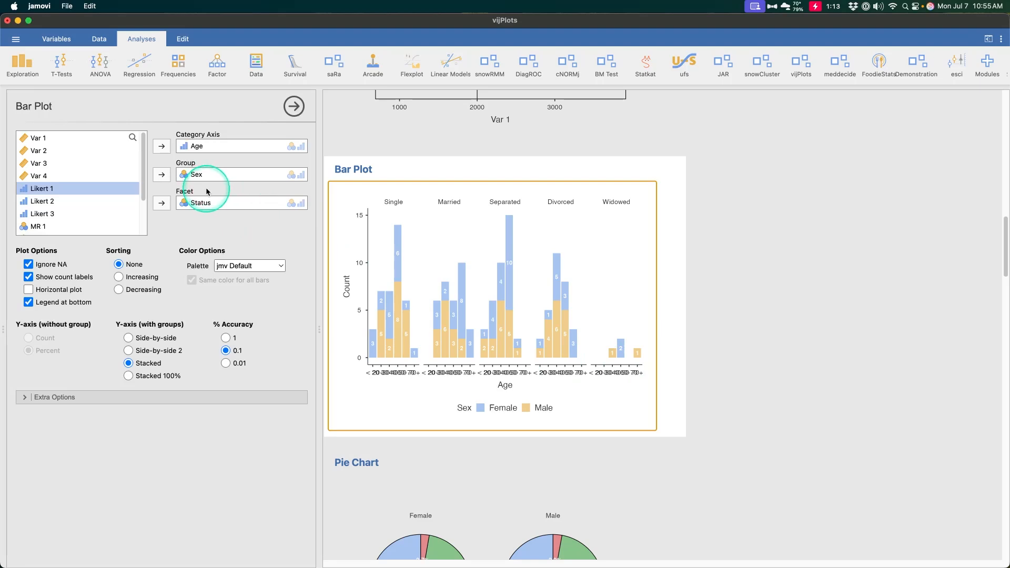
Keep the grouped bar plot stacked and set its percentage accuracy to 1.
left_click(147, 352)
left_click(146, 361)
left_click(226, 339)
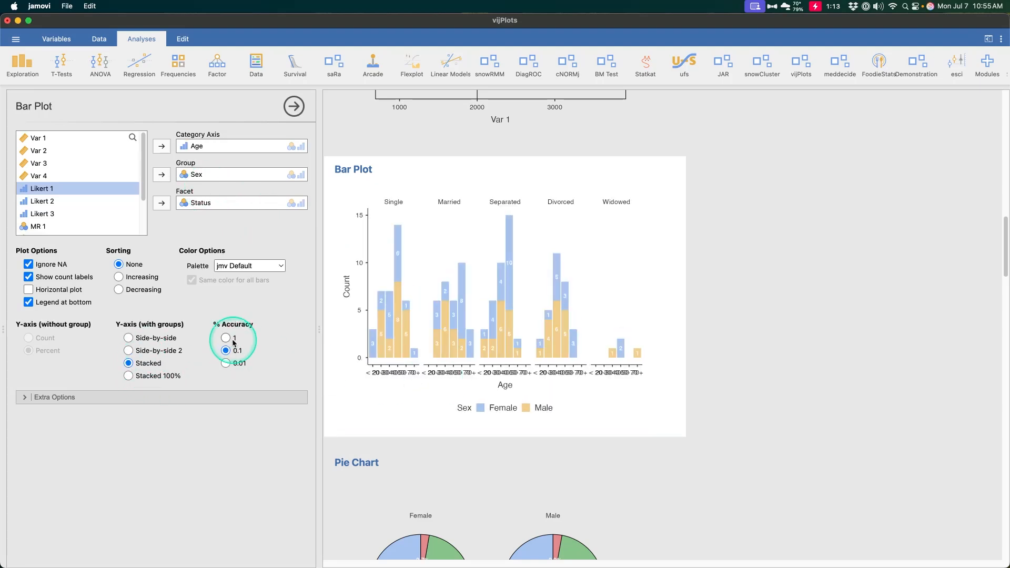
Set the bar plot's width to 1000 px in its extra options.
left_click(211, 398)
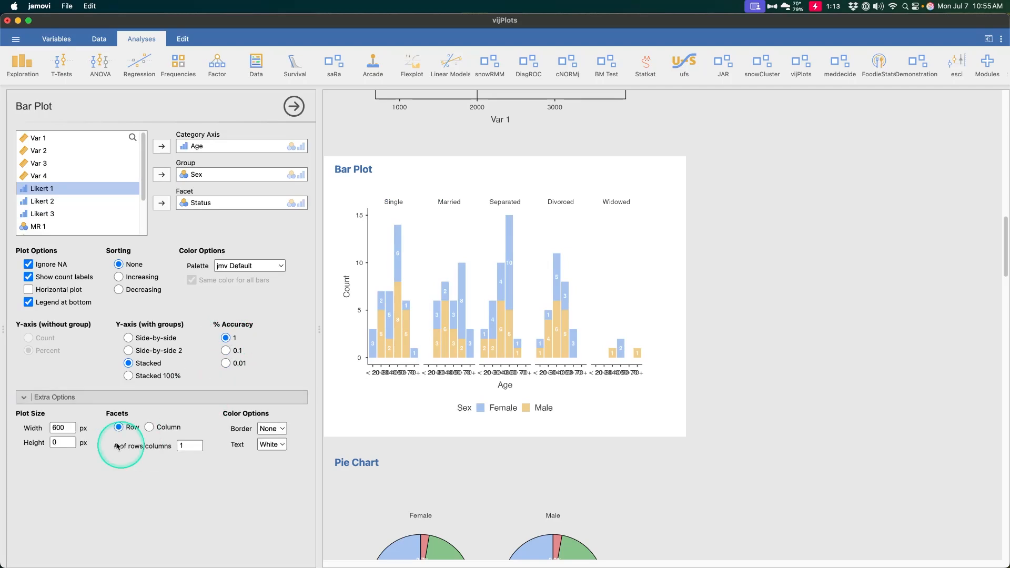
left_click(64, 427)
type("100")
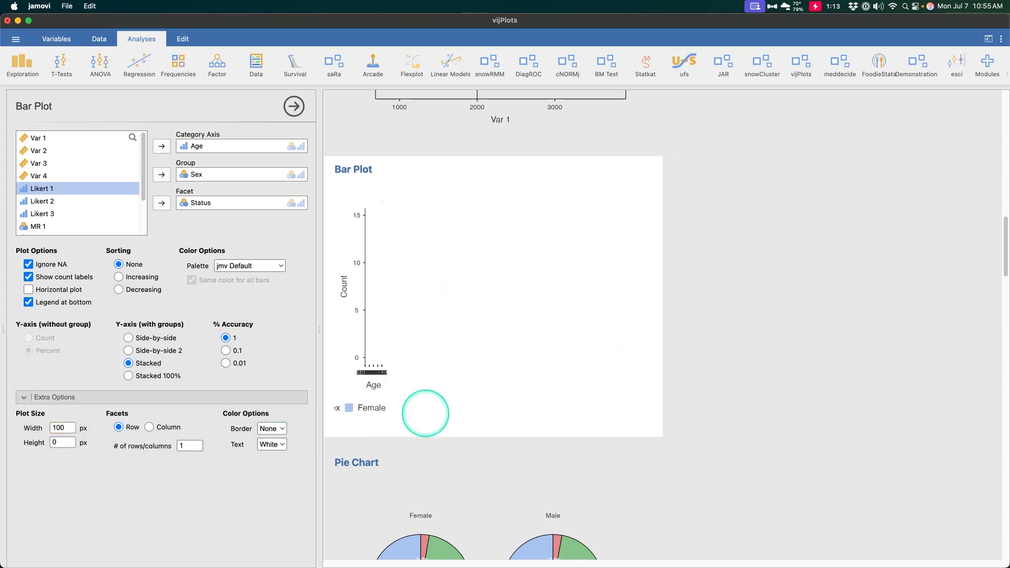
left_click(67, 428)
type("0")
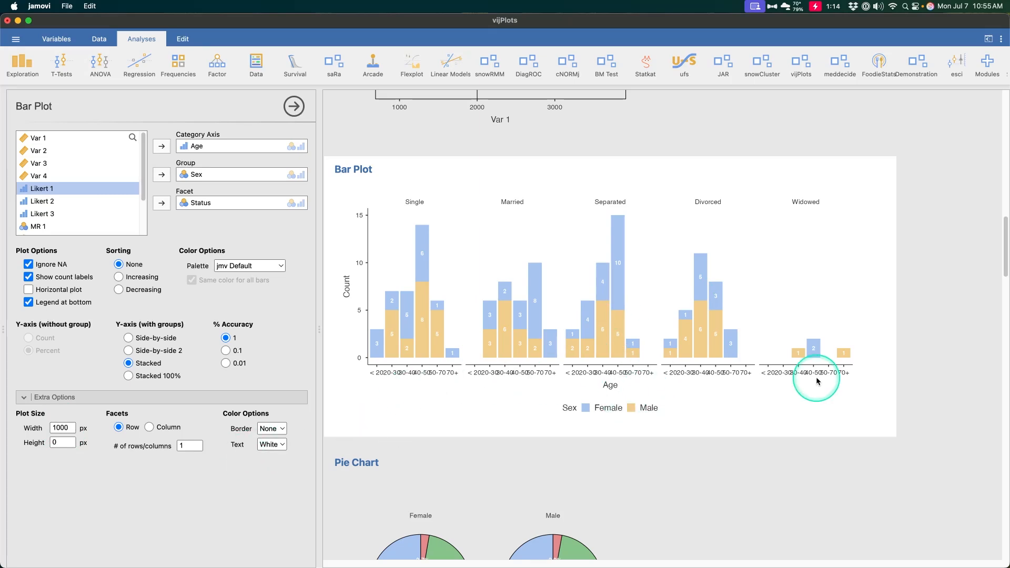
Switch the pie chart of Status by Sex to the donut style.
scroll(736, 352, "down", 5)
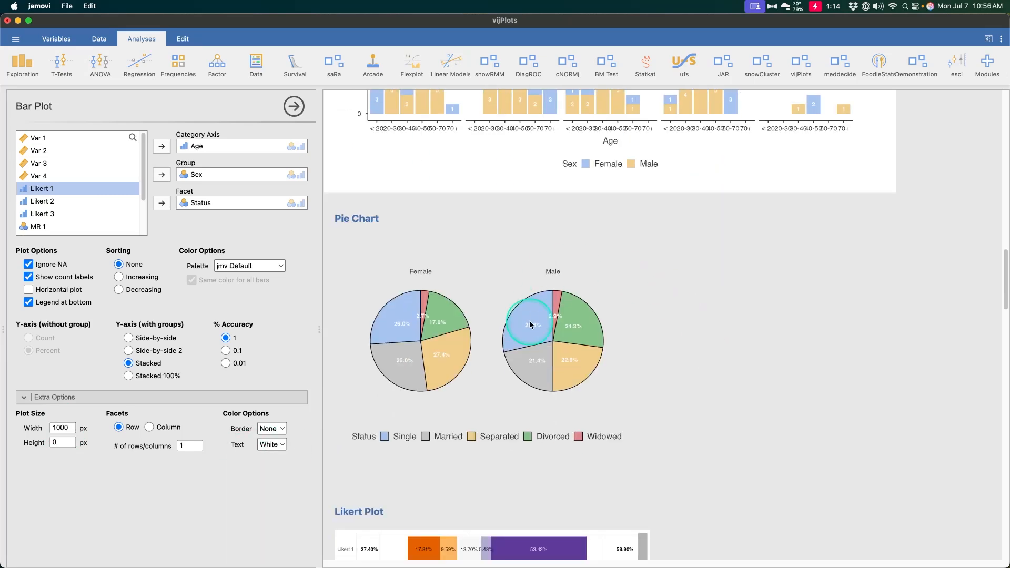
left_click(529, 255)
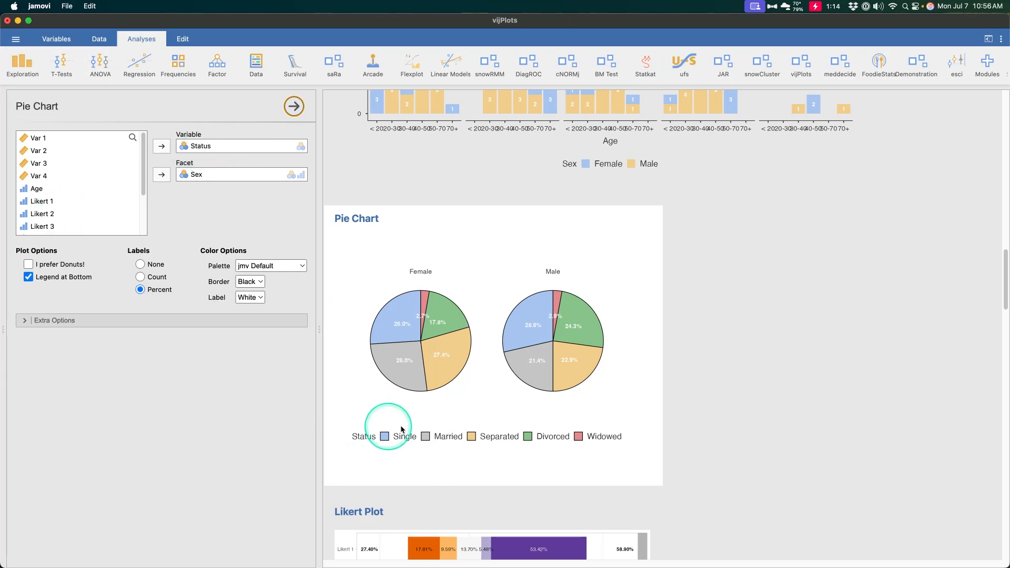
left_click(61, 267)
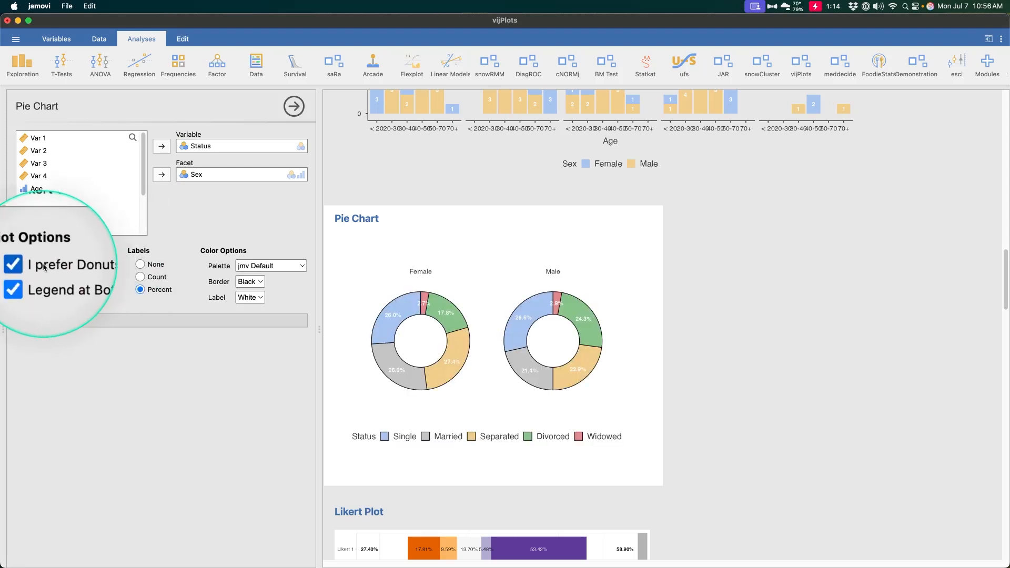
left_click(70, 268)
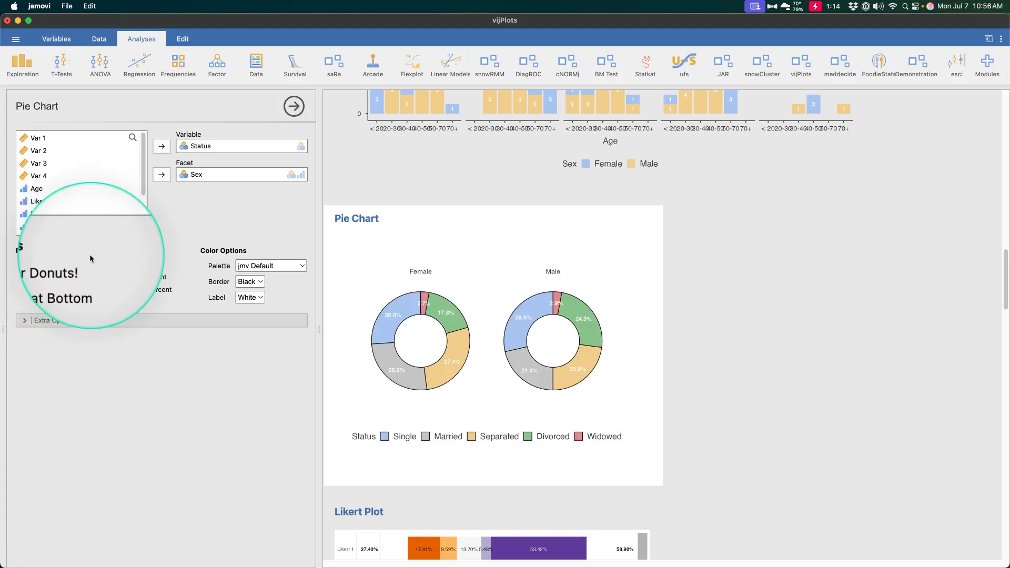
left_click(58, 266)
Review the Multiple Response Frequencies and Multiple Response Crosstab results and options.
scroll(693, 336, "down", 10)
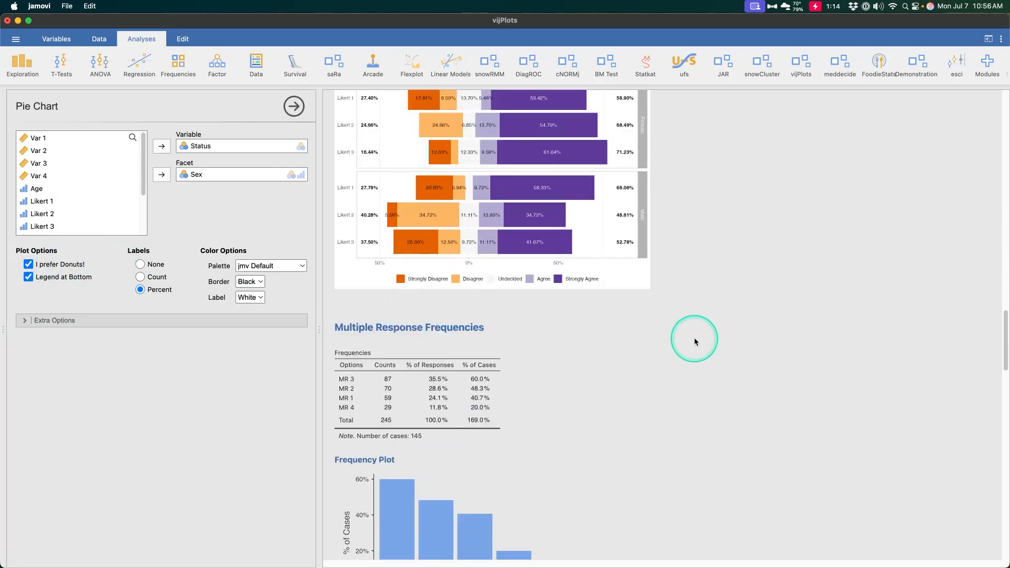
left_click(570, 333)
scroll(575, 322, "down", 3)
scroll(576, 322, "down", 3)
left_click(554, 244)
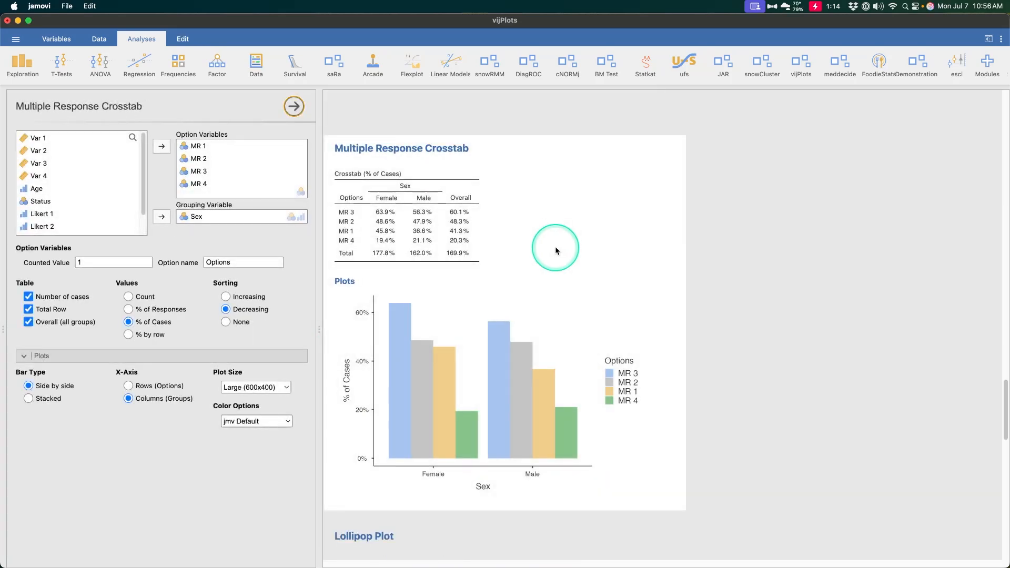
Try out the horizontal orientation for the lollipop plot of Var 1 by Status.
scroll(605, 323, "down", 3)
scroll(605, 323, "down", 3)
left_click(602, 328)
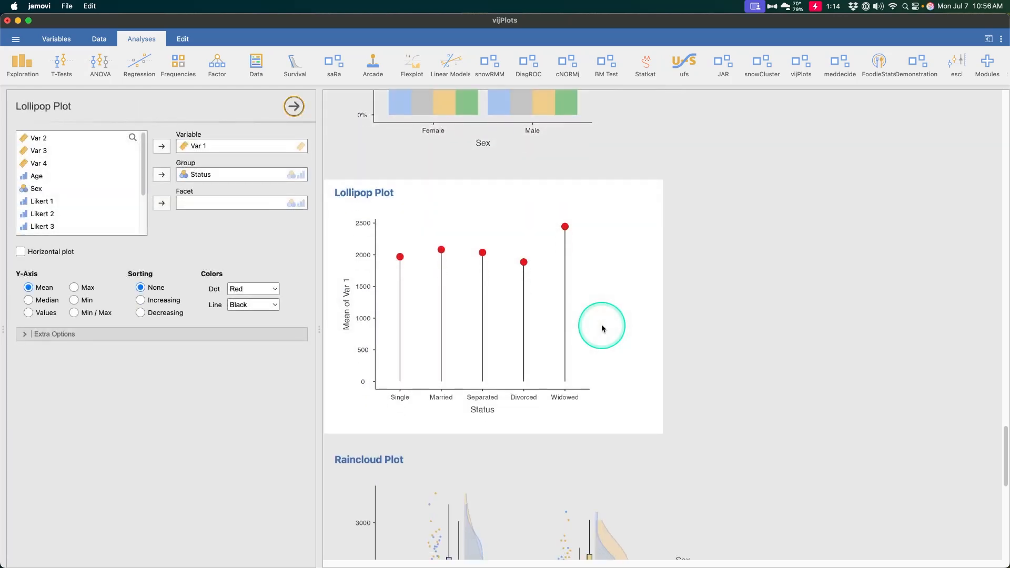
left_click(50, 253)
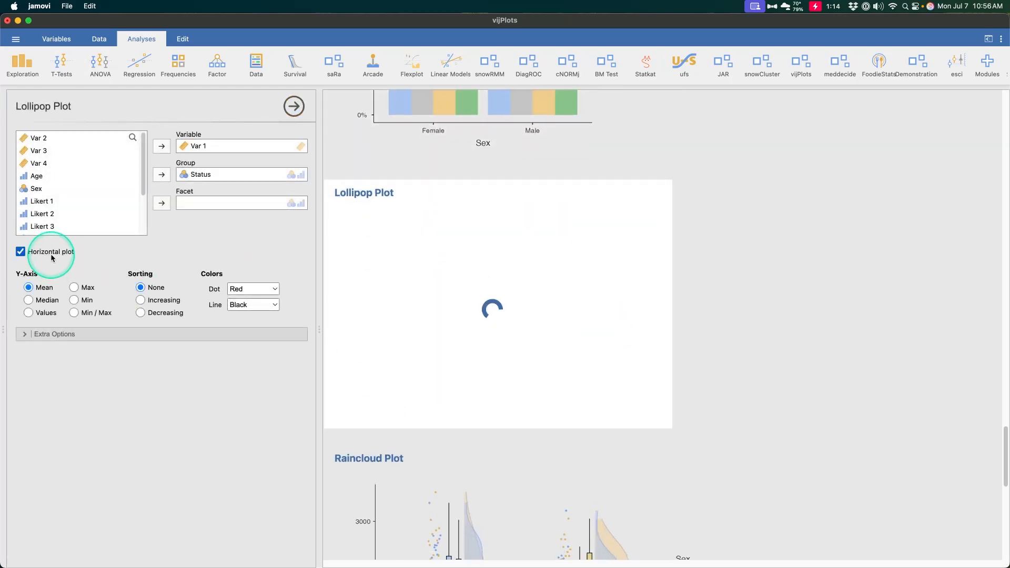
left_click(51, 254)
Review the results and options of the Raincloud Plot and the Q-Q & P-P Plots analyses.
scroll(542, 316, "down", 5)
left_click(541, 316)
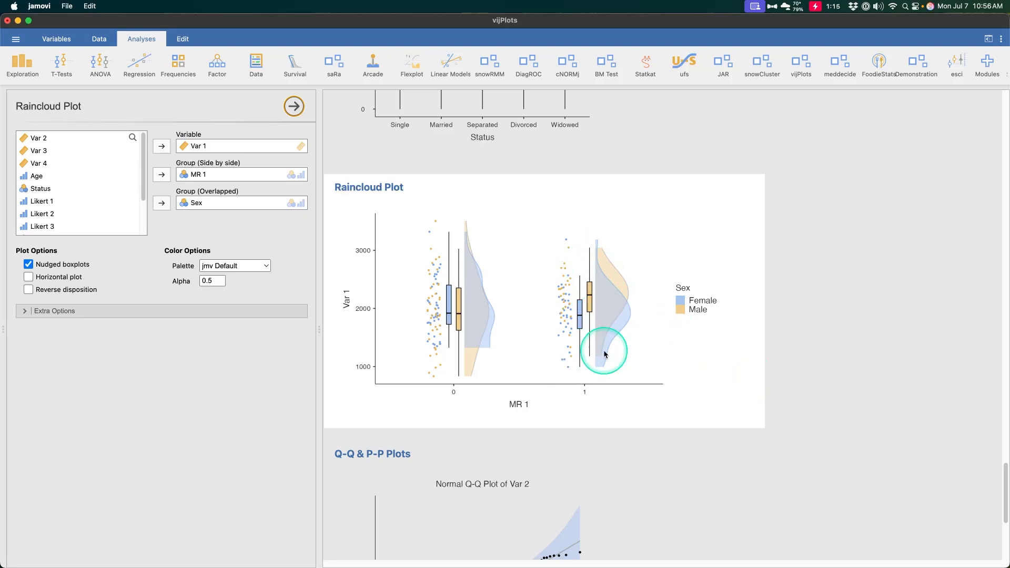
scroll(602, 348, "down", 2)
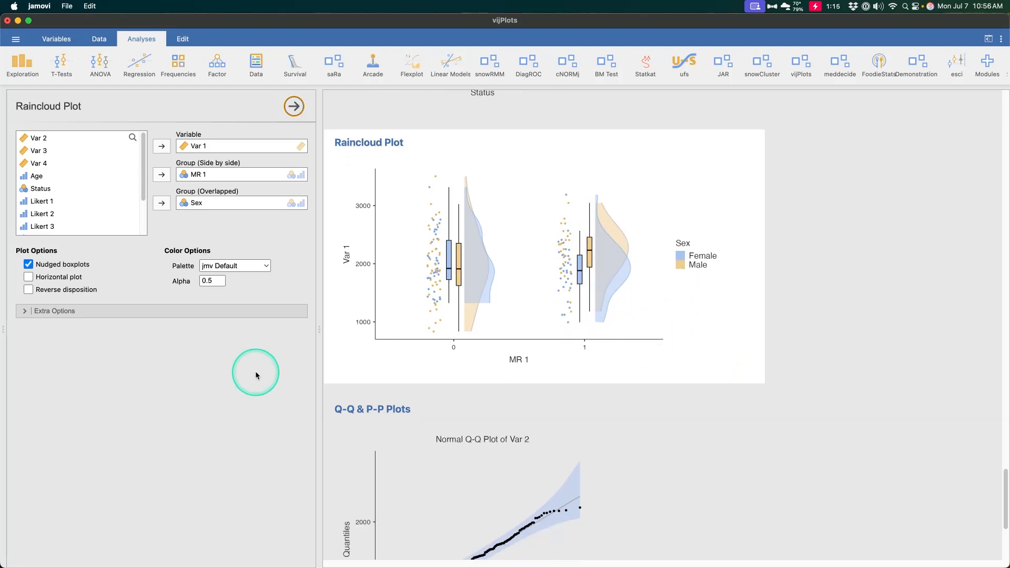
left_click(659, 452)
scroll(605, 462, "down", 5)
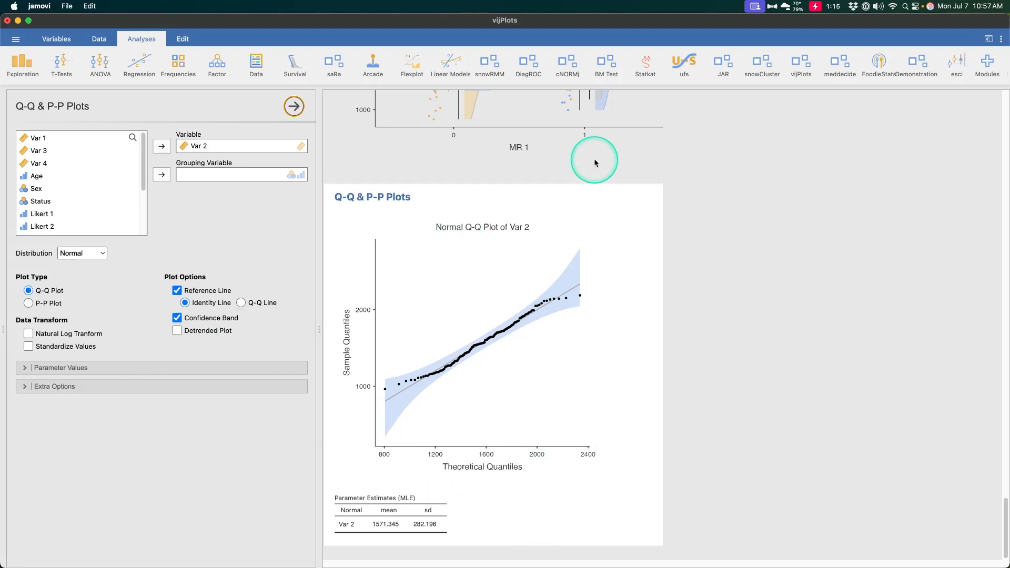
Compare the list of available vijPlots analyses, including the Time Series charts, with the analyses in the current results.
left_click(800, 79)
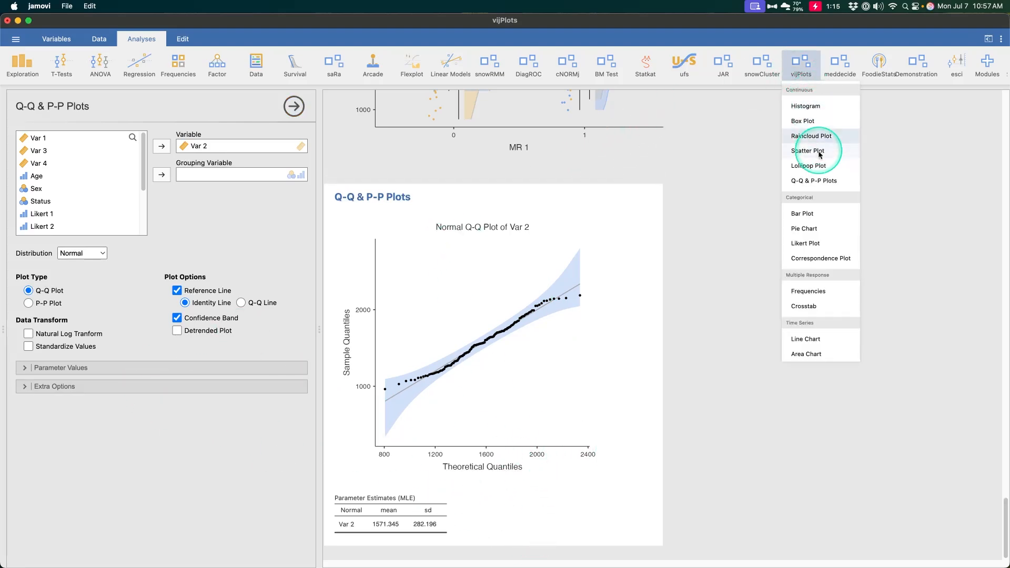
scroll(572, 255, "up", 10)
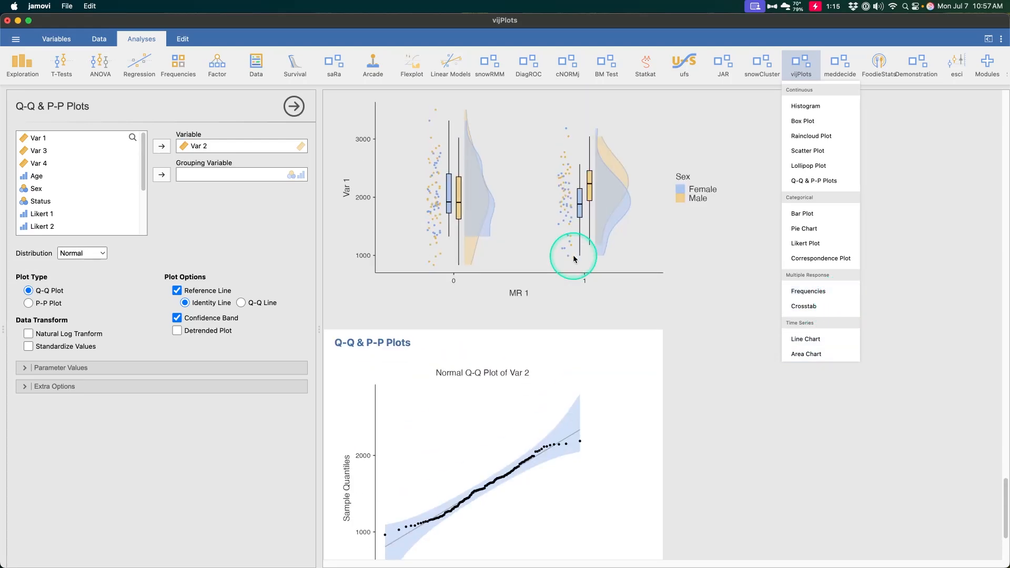
scroll(573, 254, "up", 5)
left_click(487, 252)
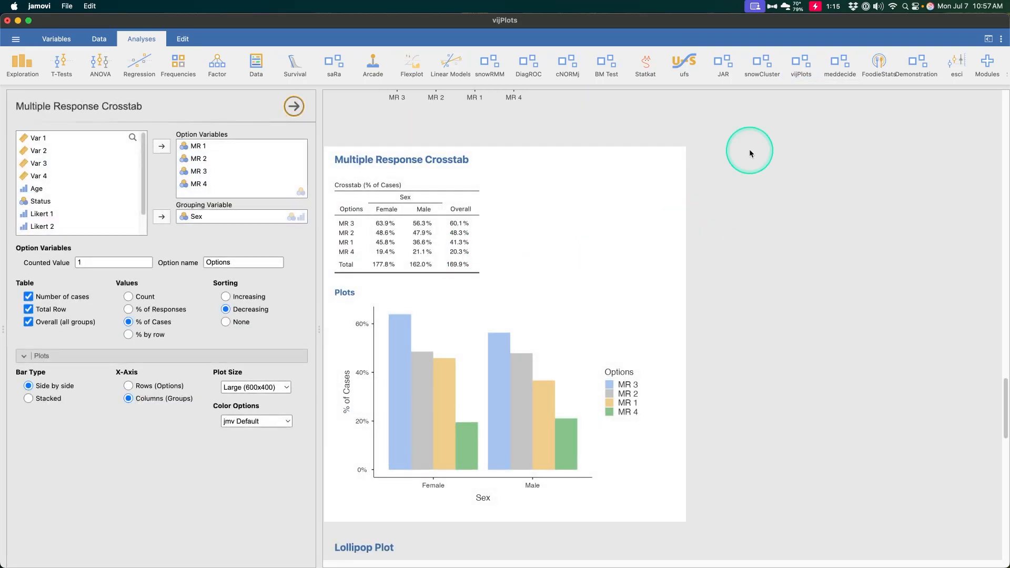
scroll(594, 292, "up", 5)
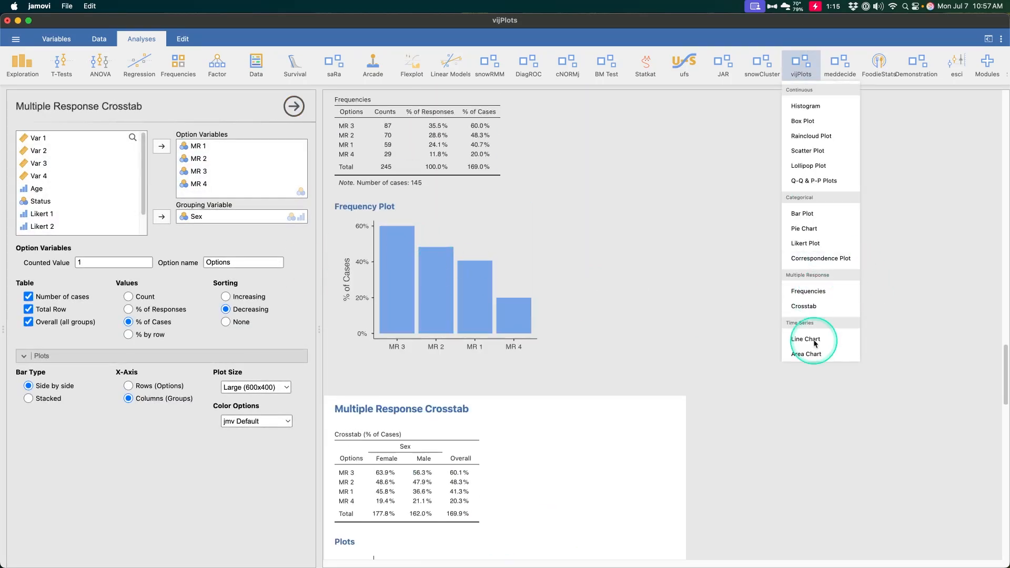
scroll(574, 304, "down", 5)
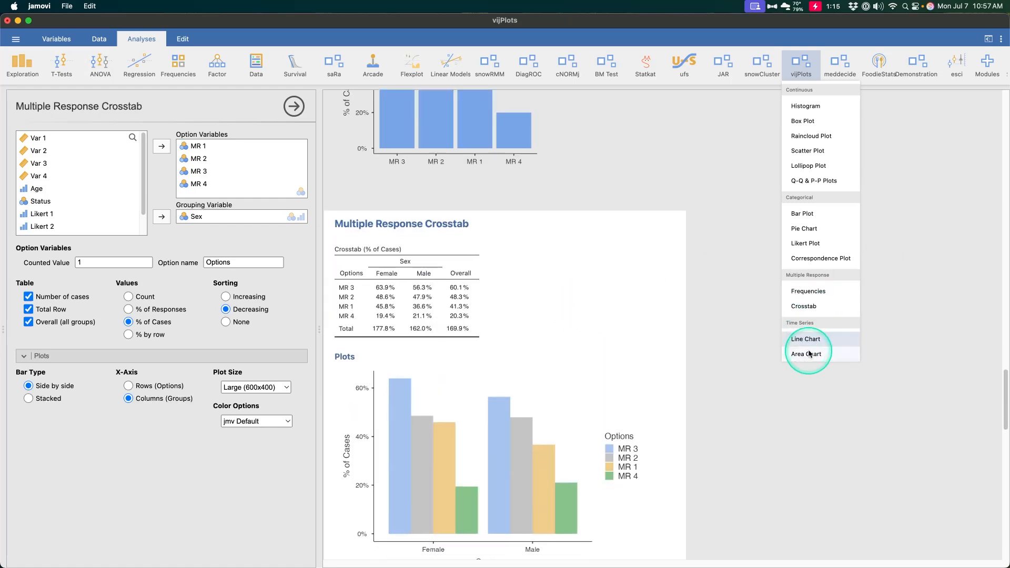
scroll(652, 285, "down", 5)
scroll(652, 285, "down", 10)
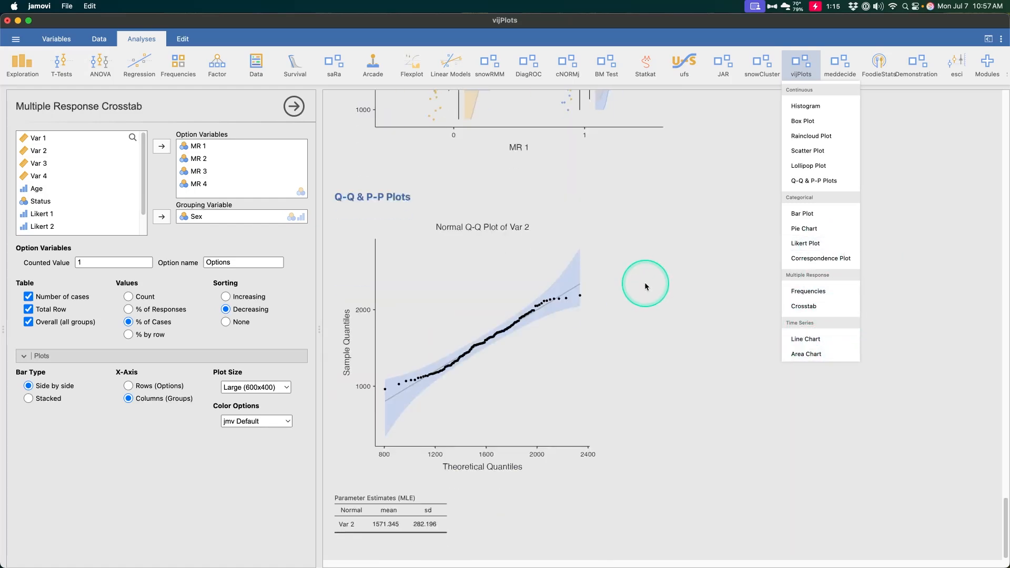
Open the Time Series demonstration dataset from the vijPlots folder of the data library.
left_click(14, 42)
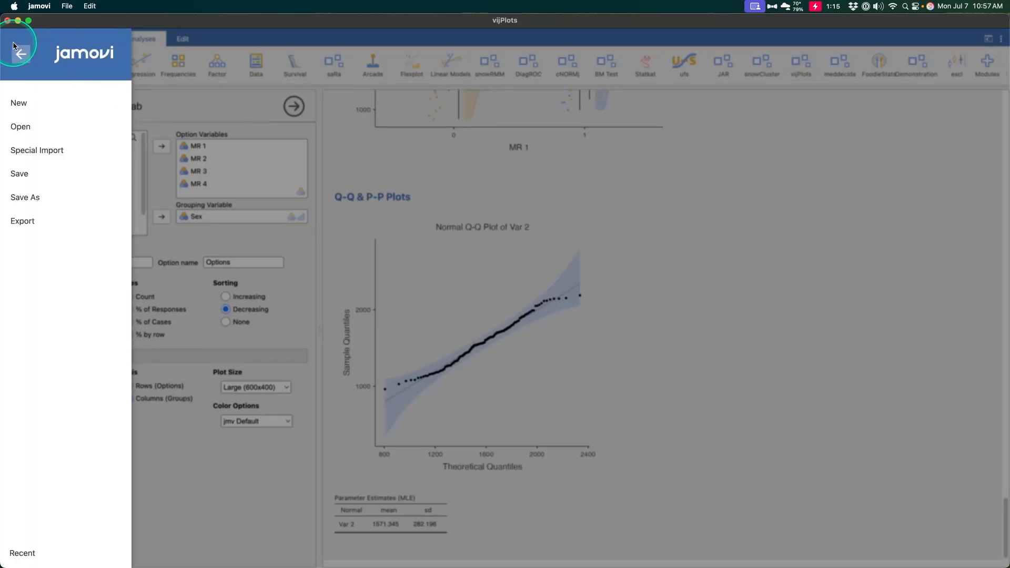
left_click(23, 130)
left_click(171, 169)
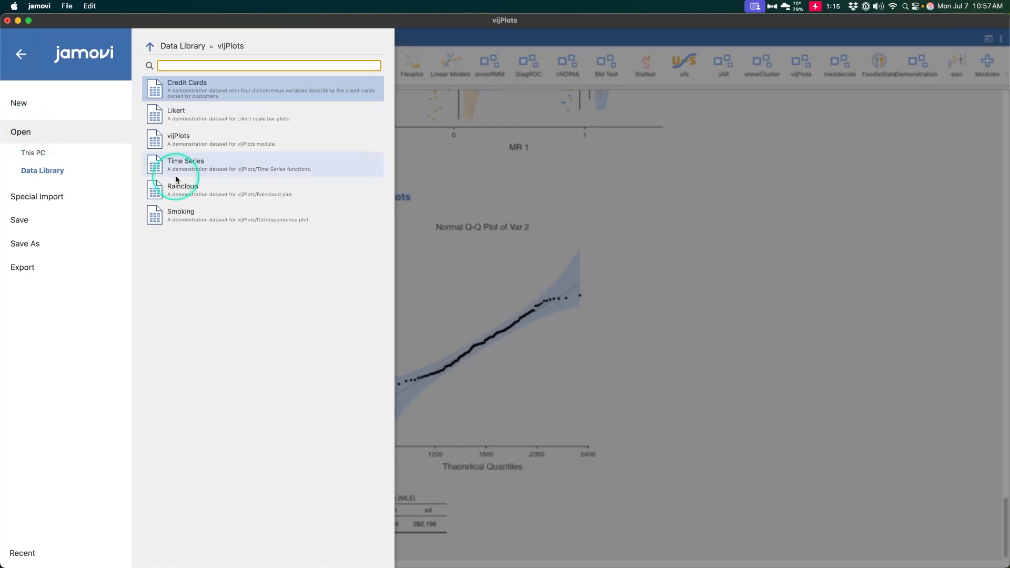
left_click(405, 273)
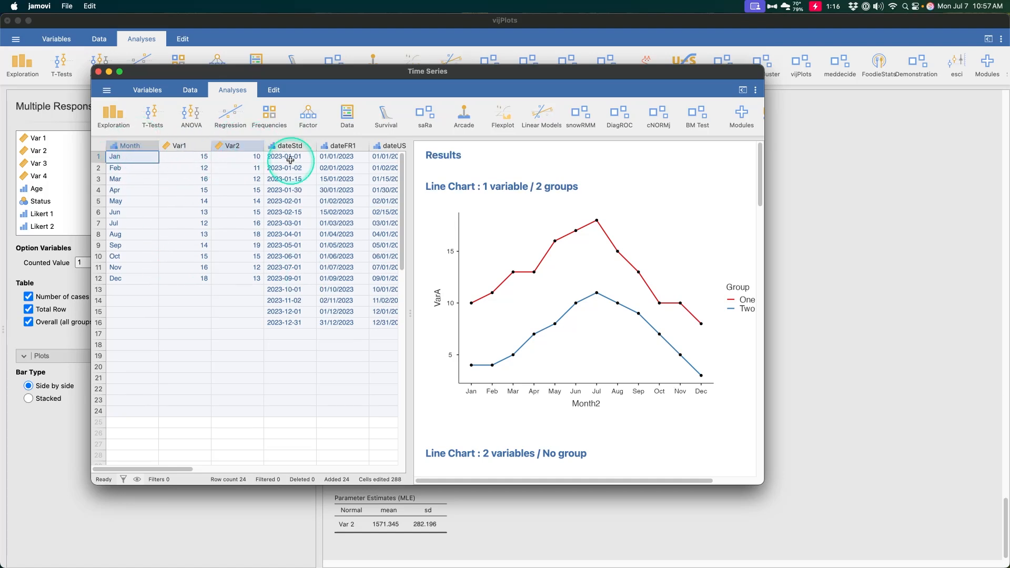
Maximize the Time Series window and examine the dataset's columns from Month through VarB.
scroll(282, 166, "right", 10)
scroll(284, 179, "left", 15)
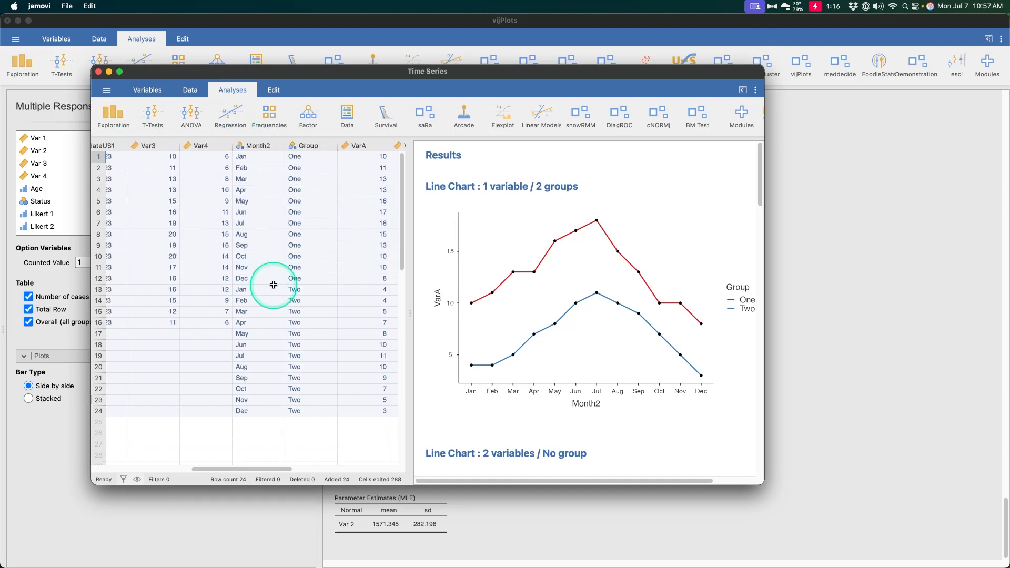
left_click(126, 92)
scroll(280, 196, "left", 2)
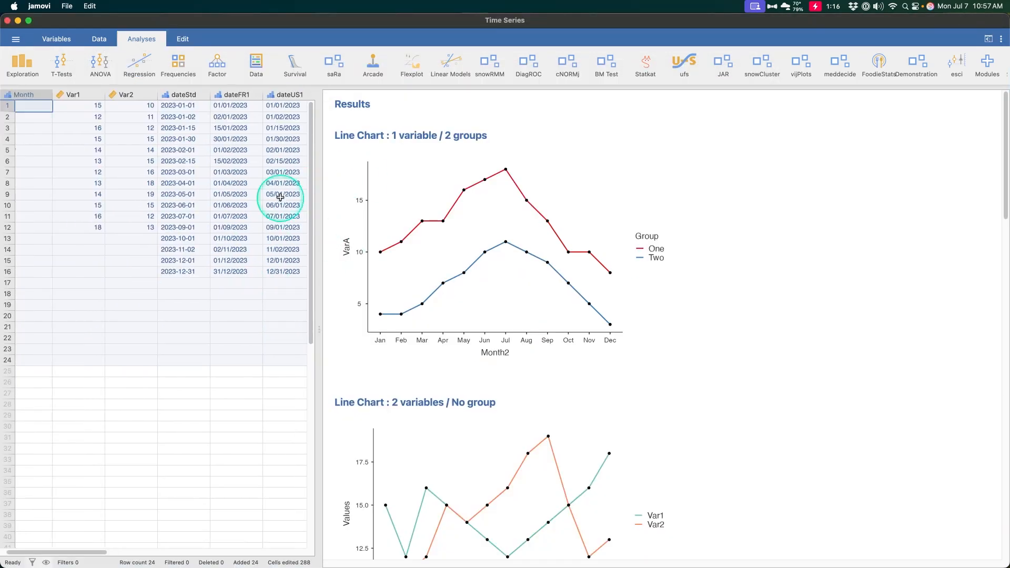
scroll(160, 197, "right", 3)
scroll(150, 197, "left", 3)
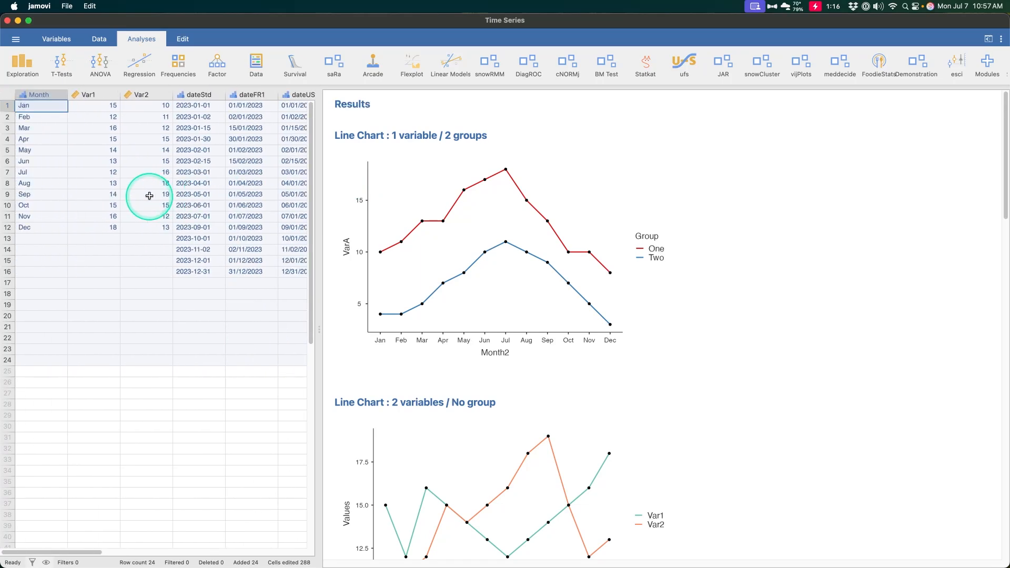
scroll(149, 195, "right", 8)
scroll(219, 279, "right", 2)
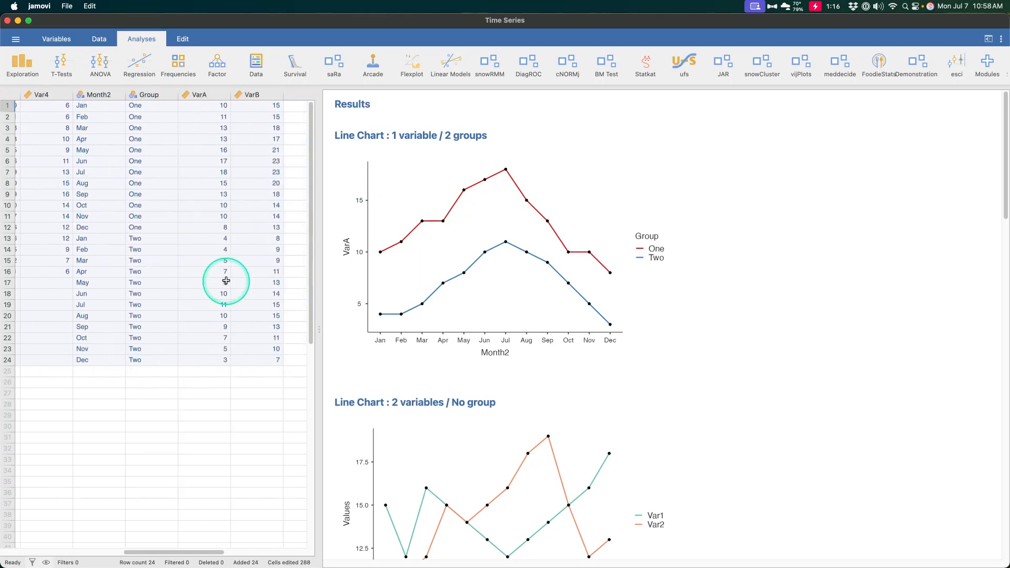
Review the options of the one-variable, two-group line chart and examine its source columns in the data.
left_click(637, 237)
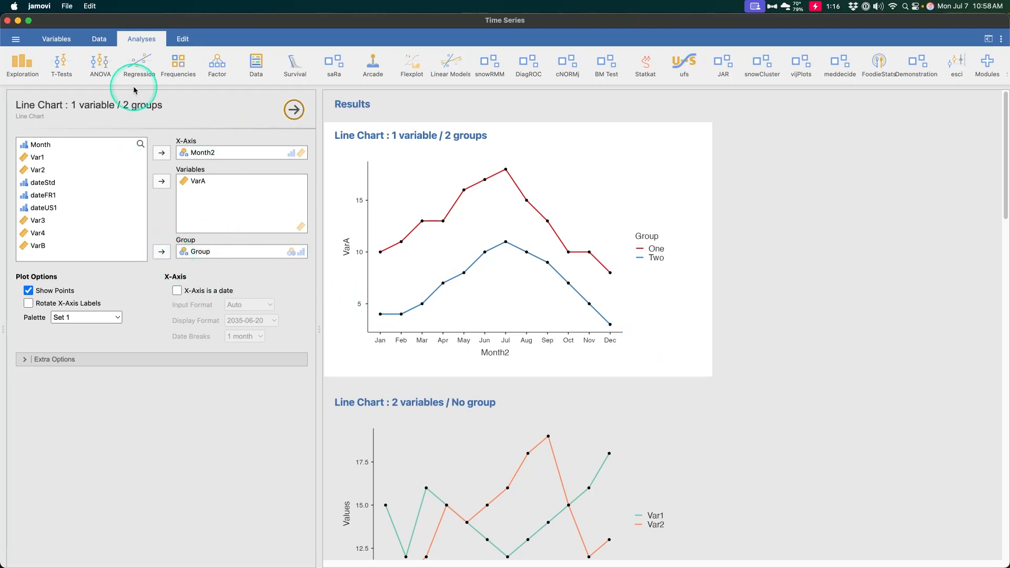
left_click(100, 41)
scroll(152, 169, "right", 10)
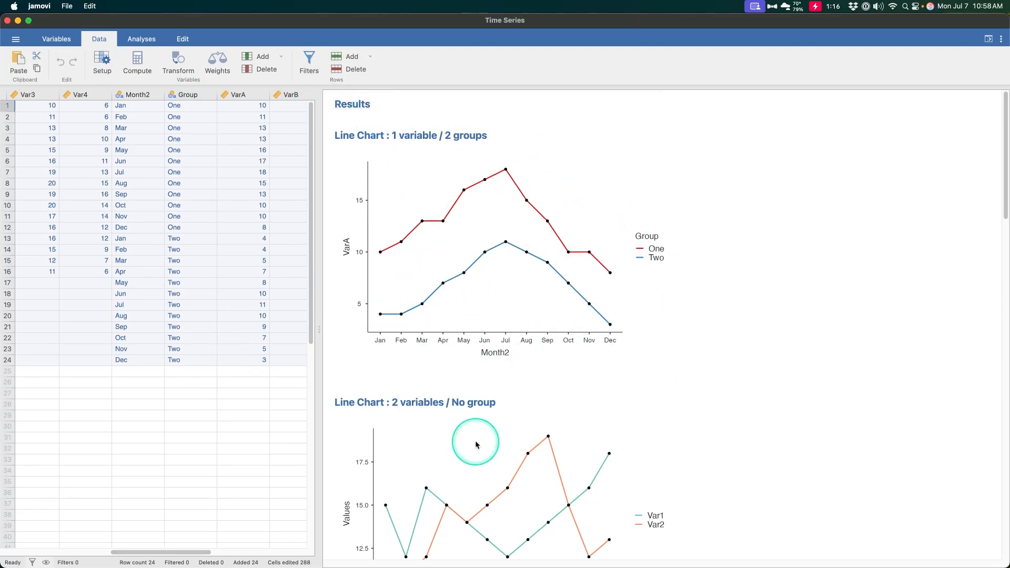
Review the options of the ungrouped two-variable, grouped two-variable and date-based line charts.
left_click(563, 437)
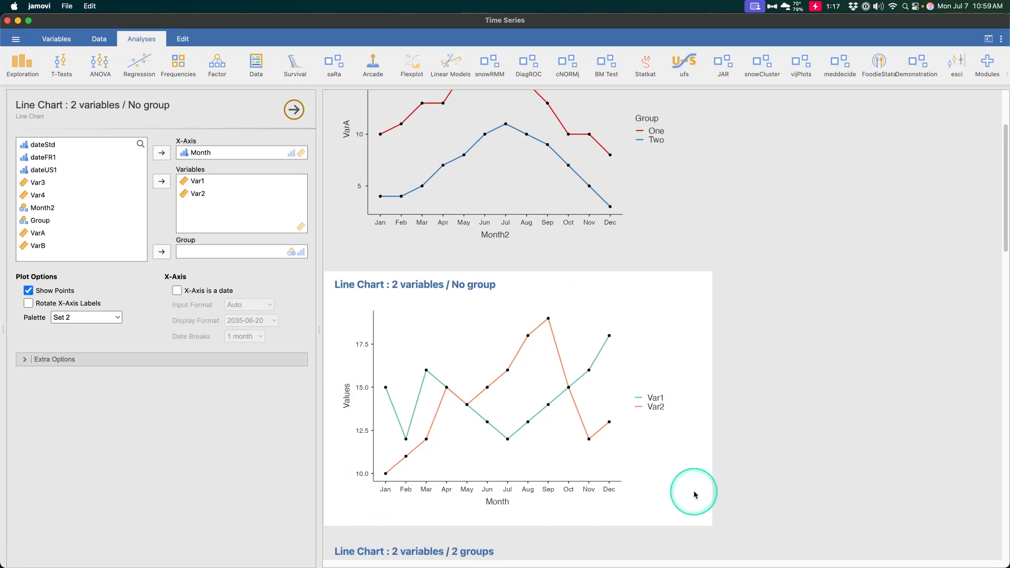
scroll(583, 328, "down", 8)
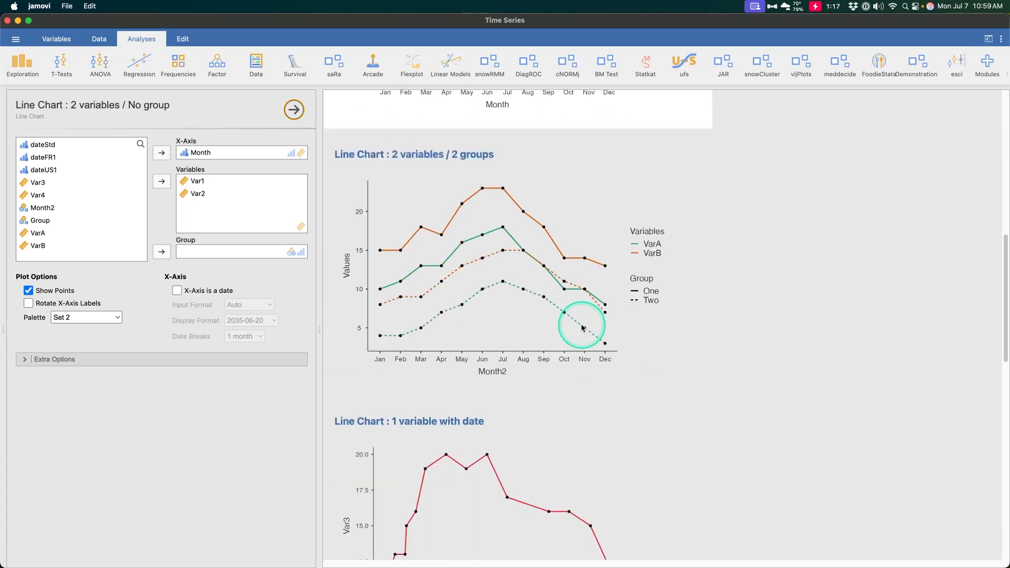
left_click(504, 309)
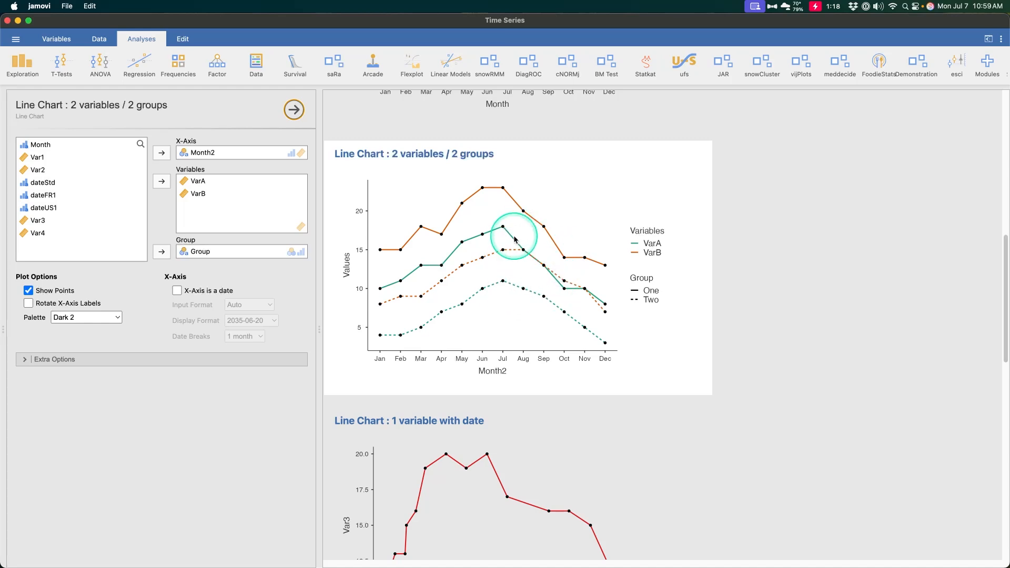
scroll(482, 300, "down", 5)
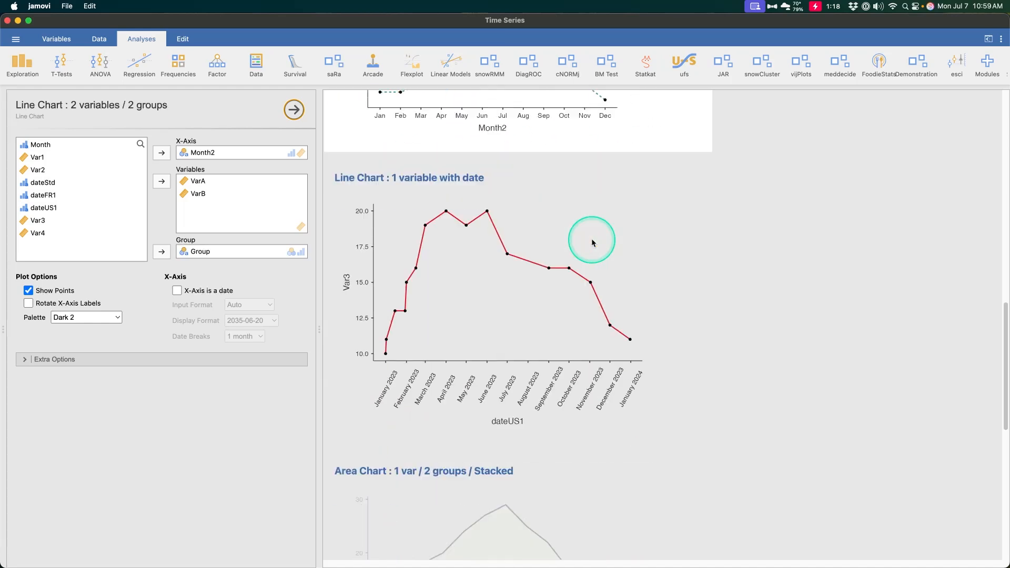
left_click(529, 307)
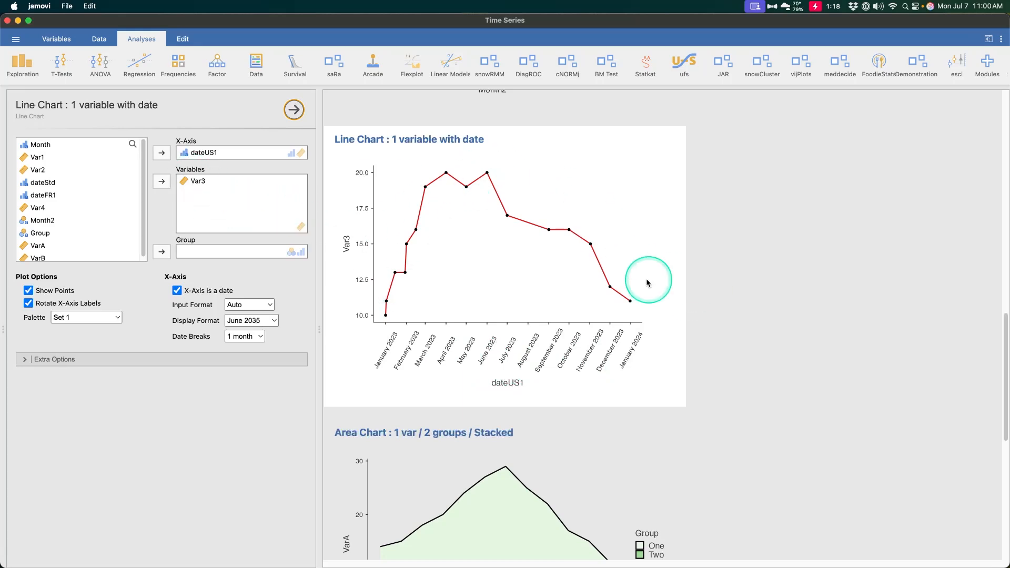
Review the options of the stacked one-variable, two-group area chart and the two-variable area chart, including the latter's extra options.
scroll(654, 277, "down", 10)
left_click(650, 302)
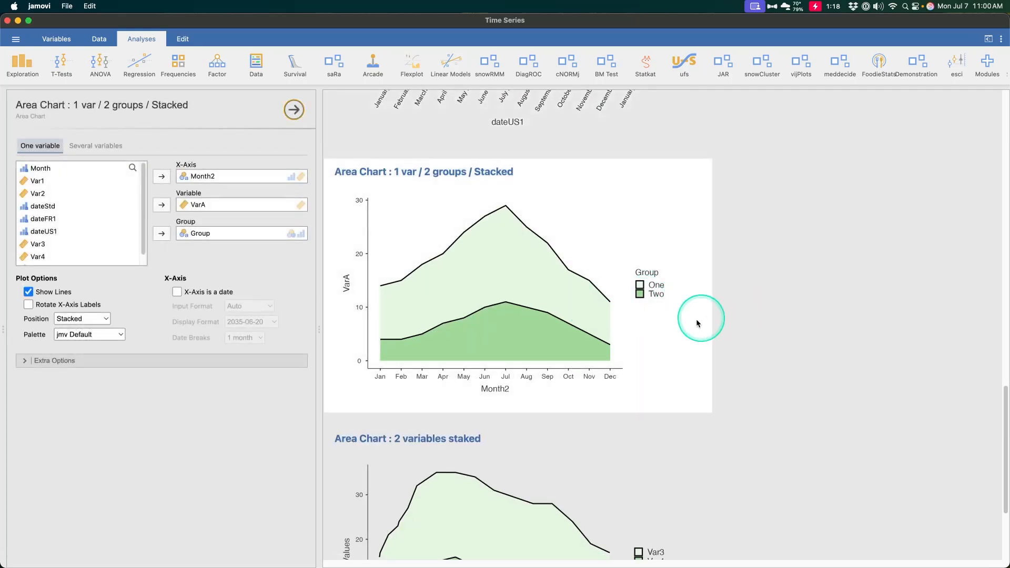
scroll(431, 312, "down", 2)
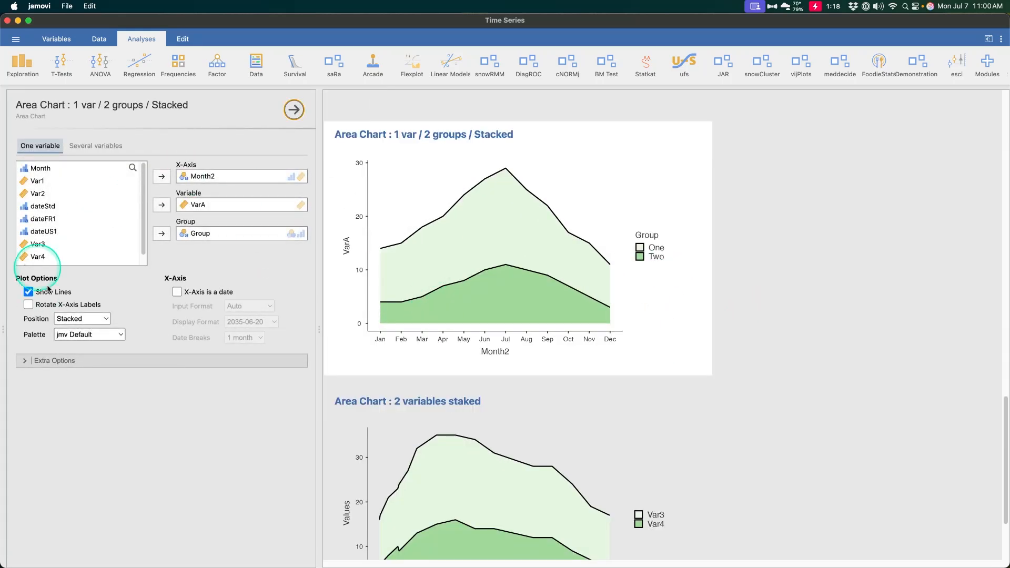
scroll(686, 374, "down", 5)
left_click(635, 379)
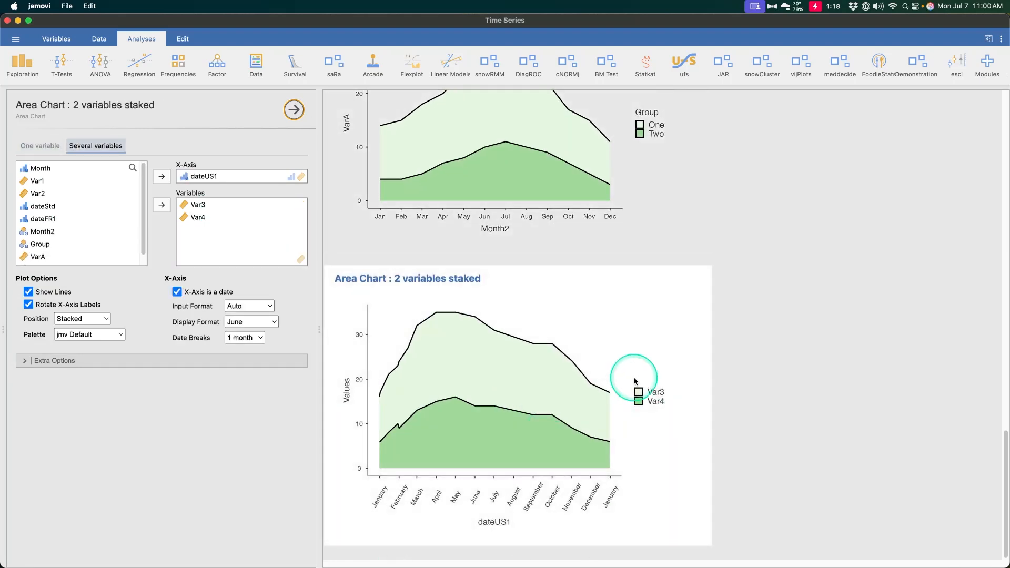
scroll(540, 417, "up", 8)
left_click(545, 364)
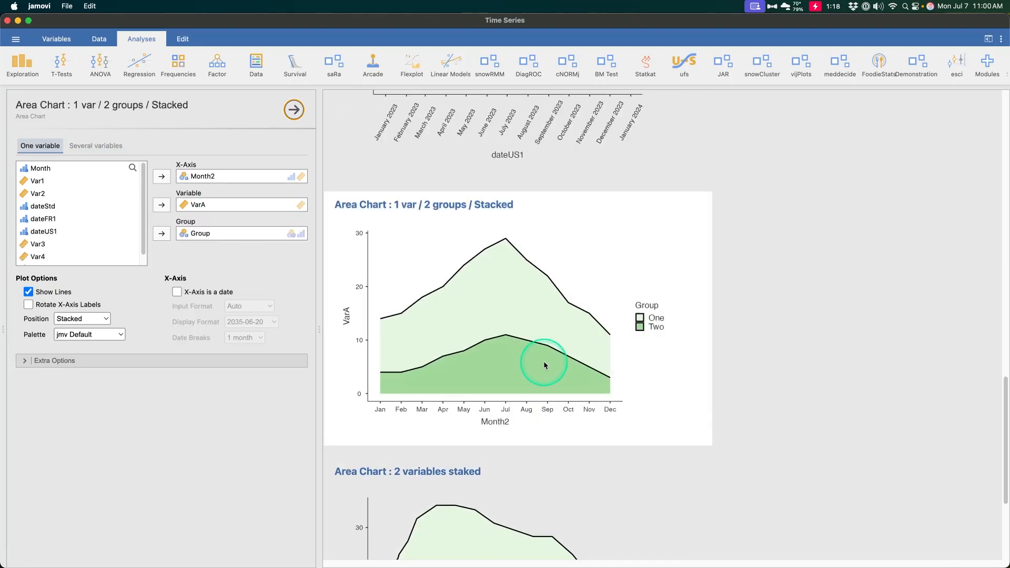
scroll(532, 400, "down", 8)
left_click(516, 451)
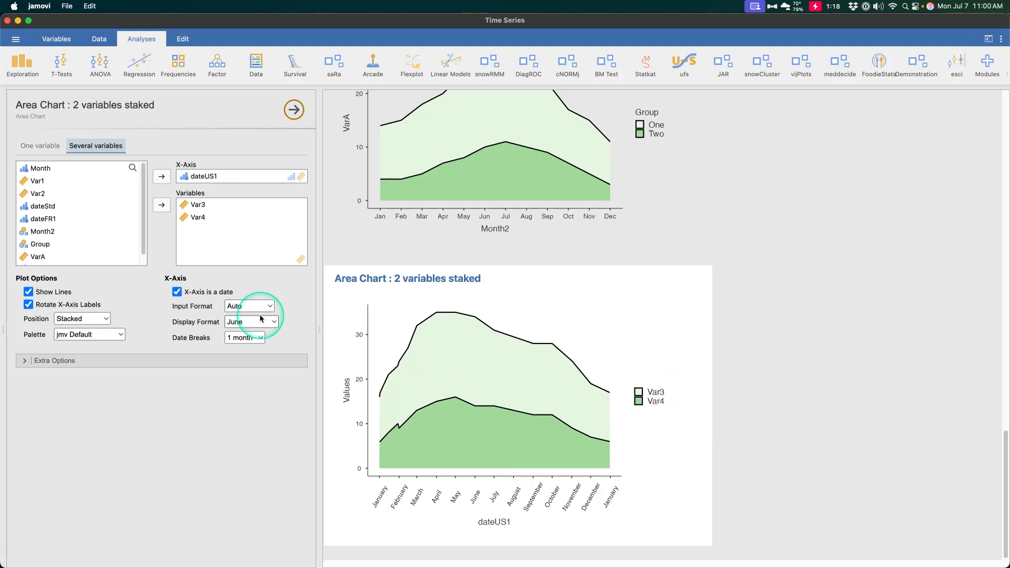
left_click(181, 361)
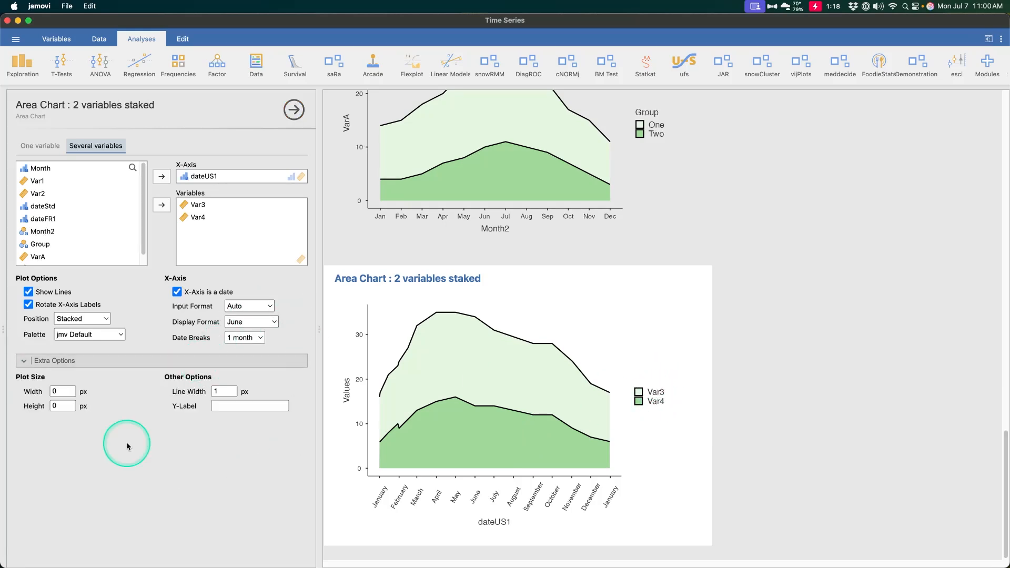
Correct the misspelled heading of the two-variable area chart to "Area Chart : 2 variables stacked".
left_click(456, 282)
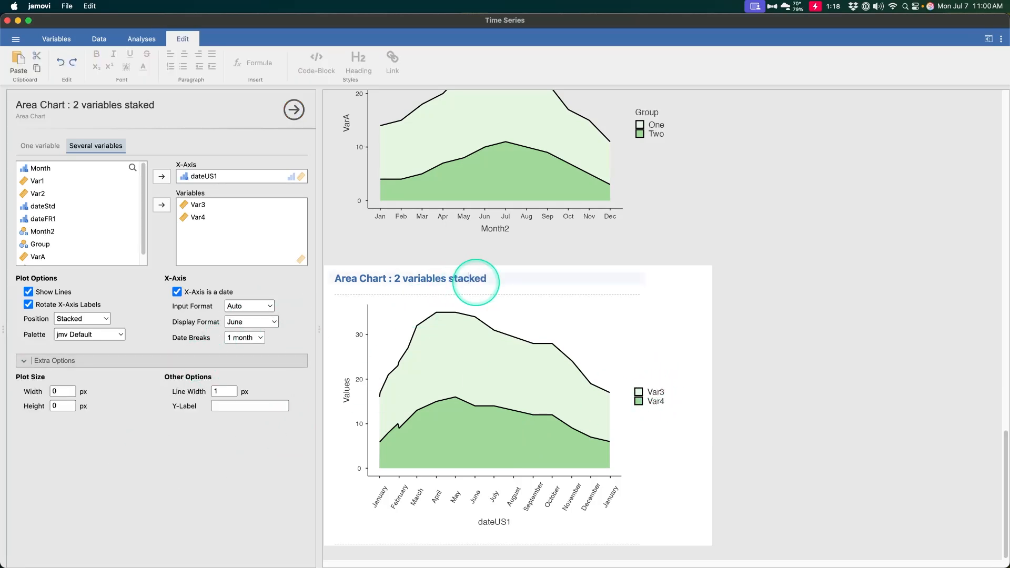
left_click(572, 367)
left_click(435, 378)
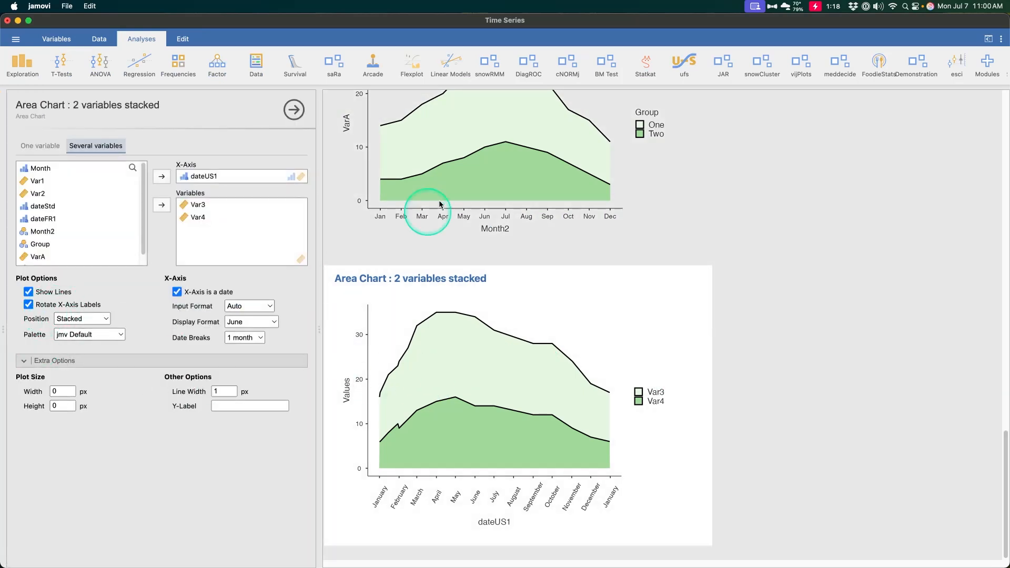
Compare the variable assignments of the grouped one-variable area chart with those of the two-variable area chart.
left_click(476, 172)
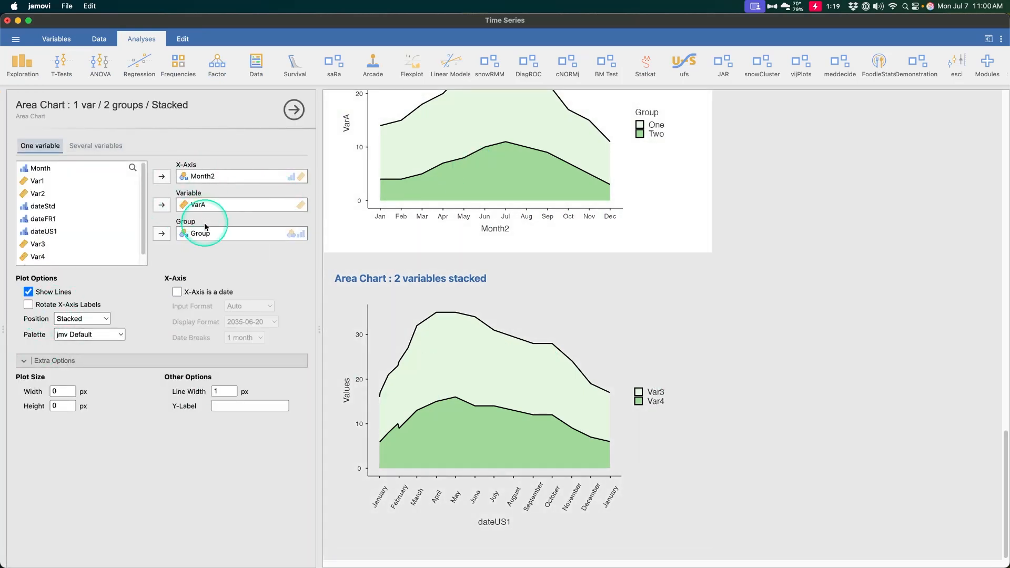
left_click(516, 384)
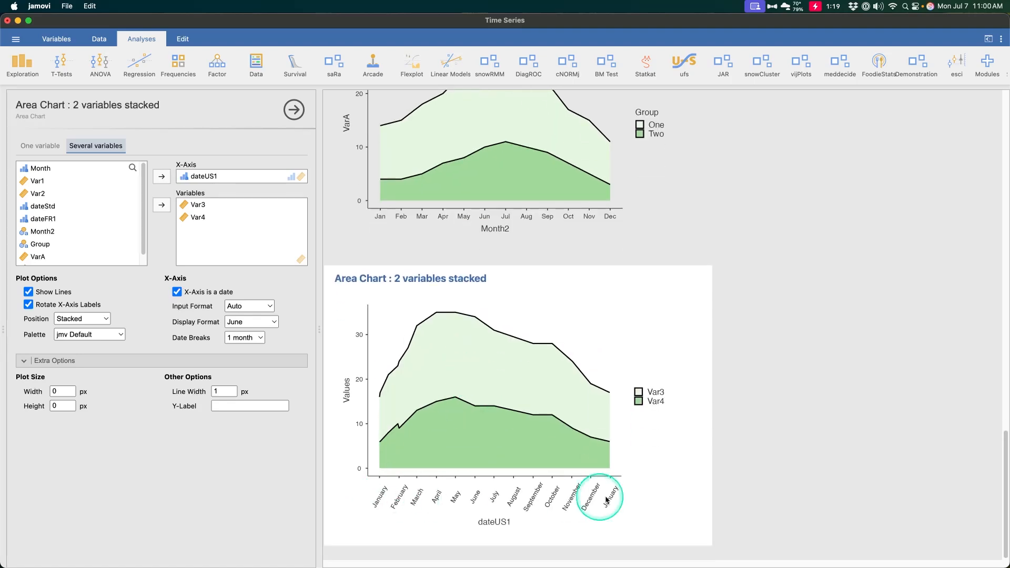
scroll(618, 397, "up", 15)
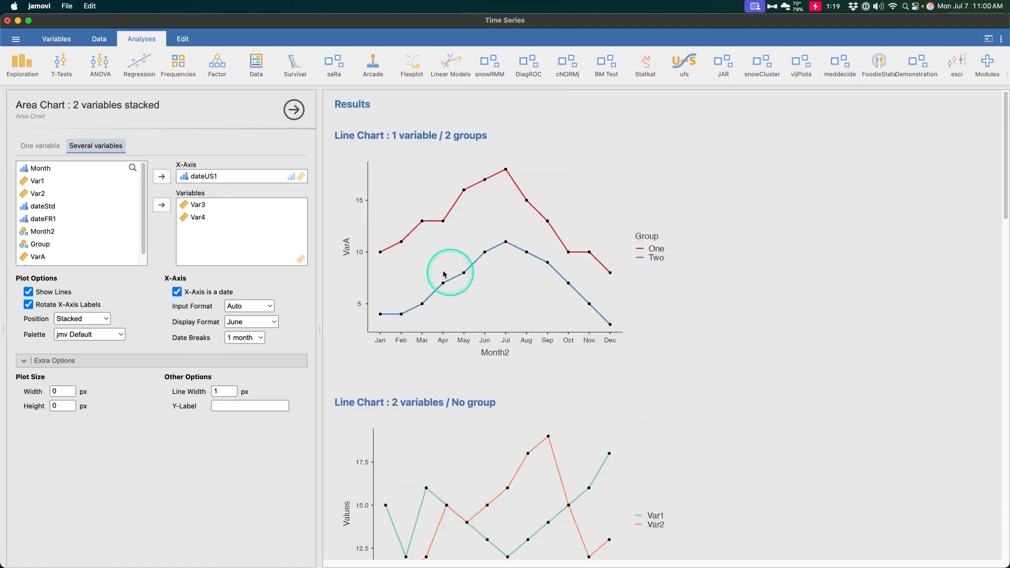
Open the Smoking demonstration dataset from the vijPlots folder of the data library and maximize its window.
left_click(16, 38)
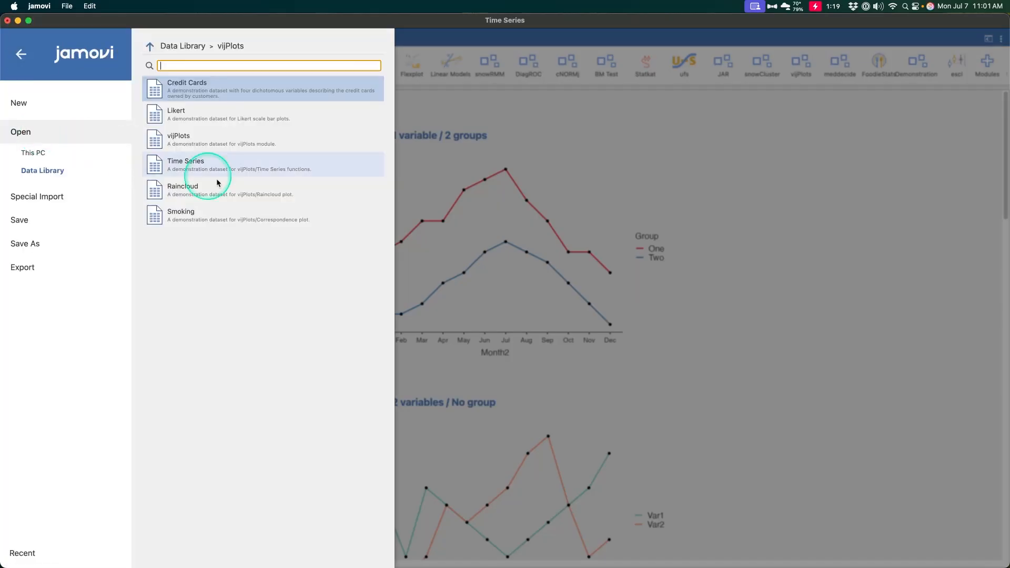
left_click(257, 227)
left_click(172, 92)
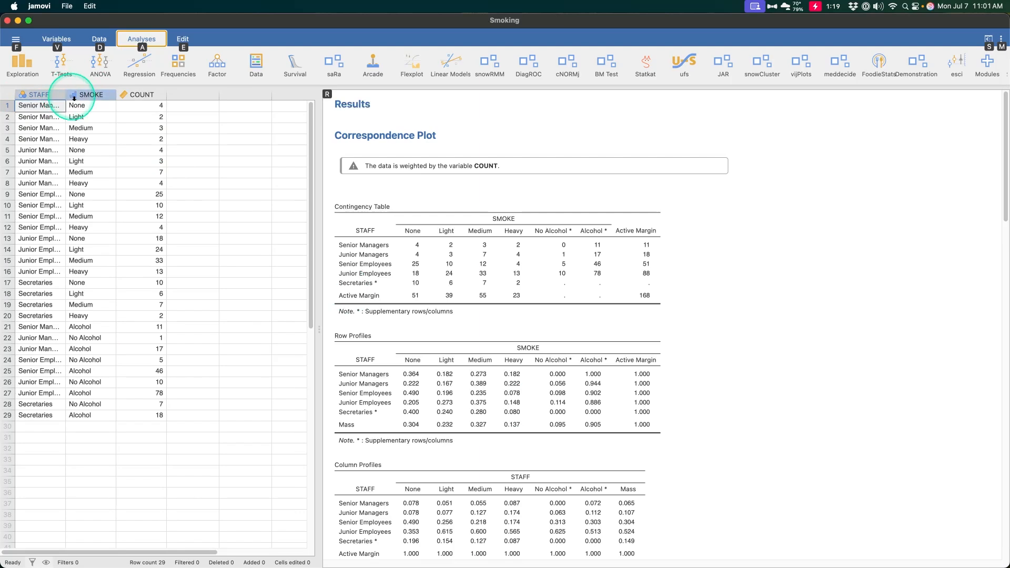
Widen the STAFF column to fit the full job titles and examine the SMOKE categories, including the alcohol rows.
left_click_drag(65, 95, 140, 96)
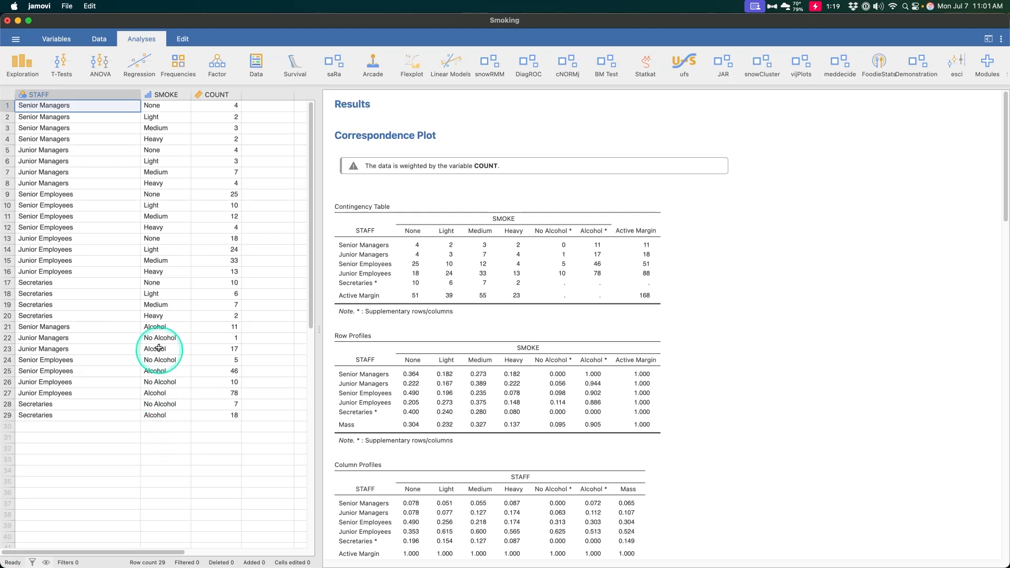
left_click(158, 317)
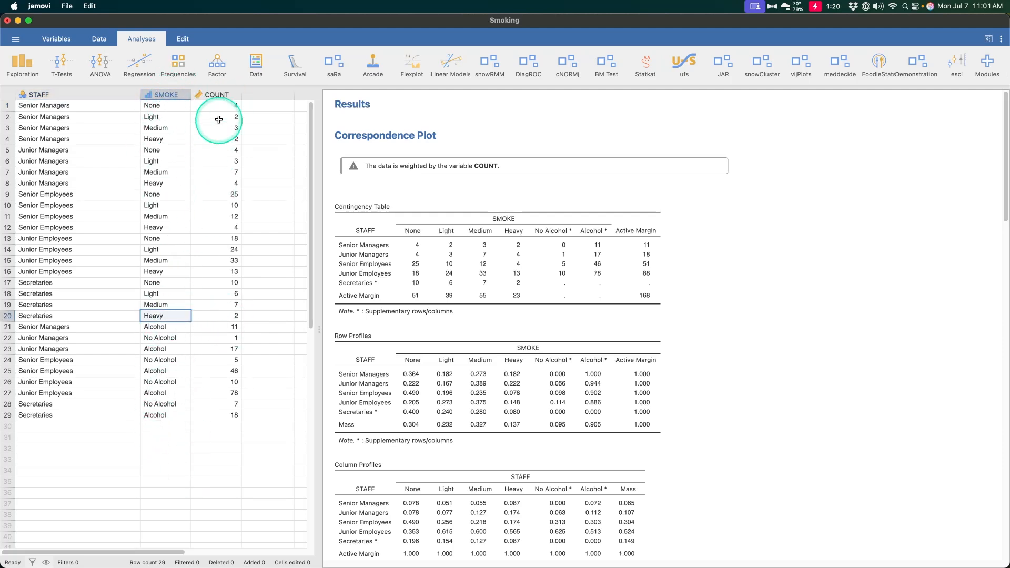
left_click(154, 329)
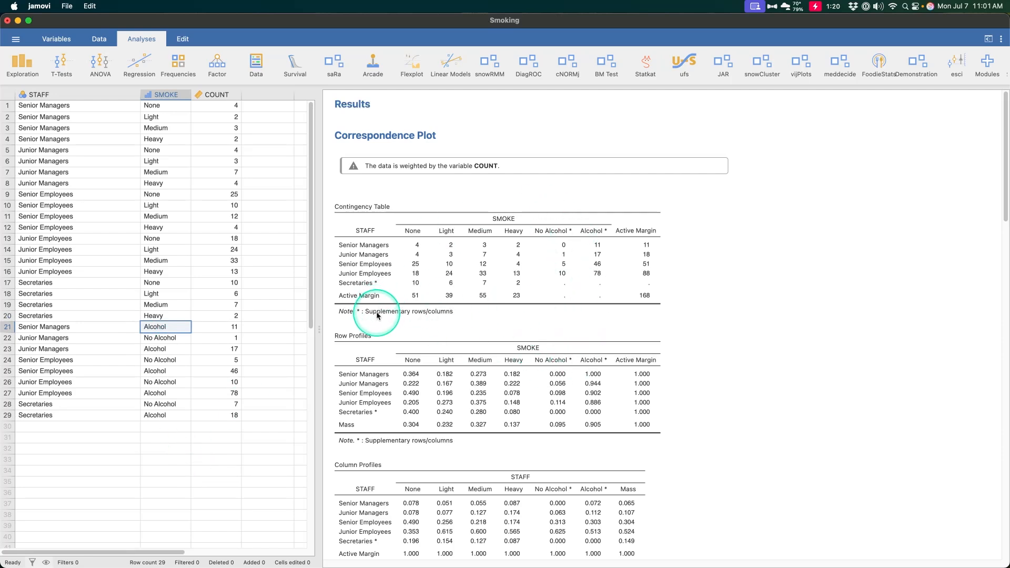
Review the Correspondence Plot's options and contingency table, and check the Secretaries' alcohol rows in the data.
left_click(530, 296)
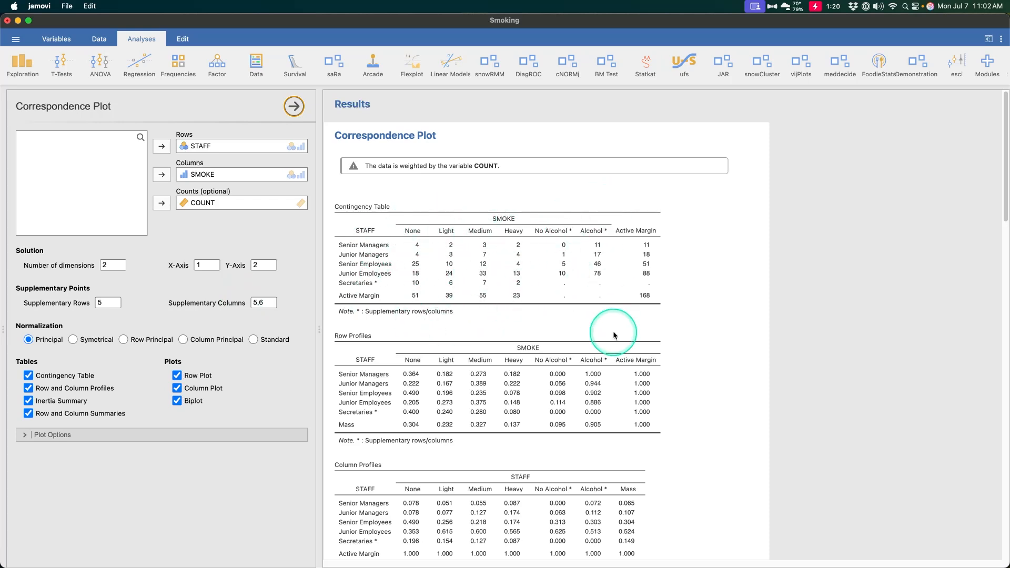
scroll(610, 315, "down", 2)
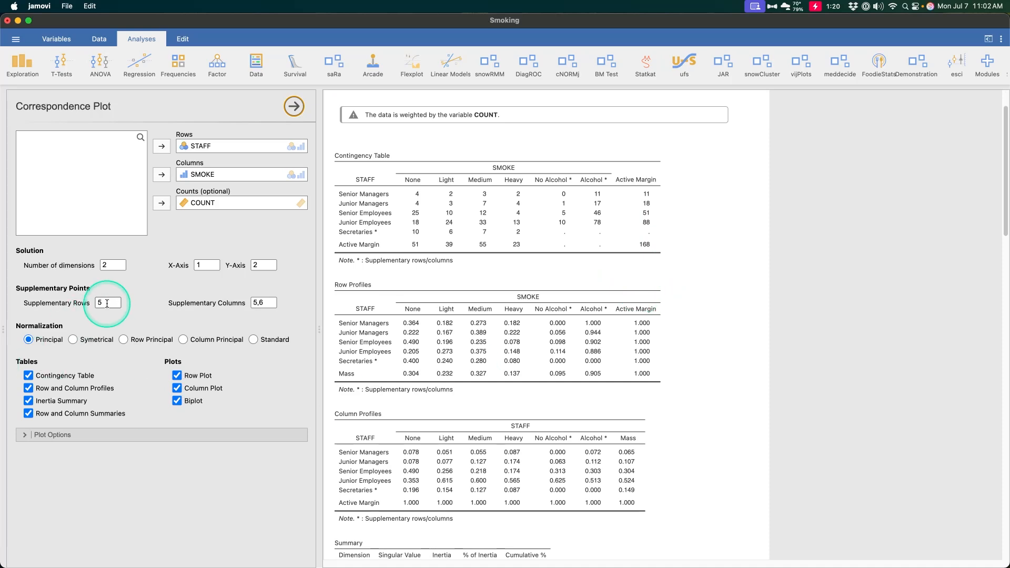
scroll(557, 328, "down", 2)
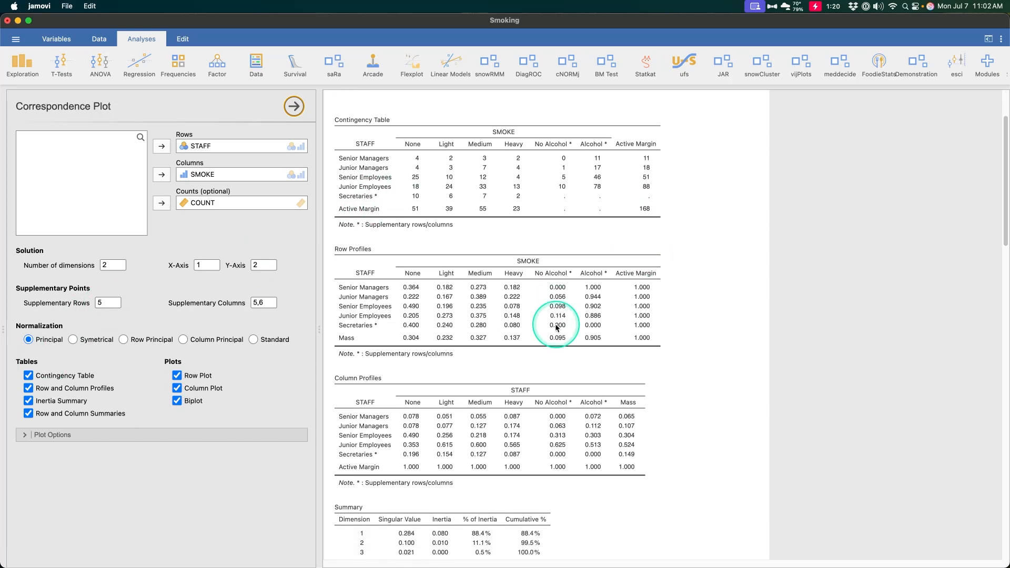
left_click(99, 39)
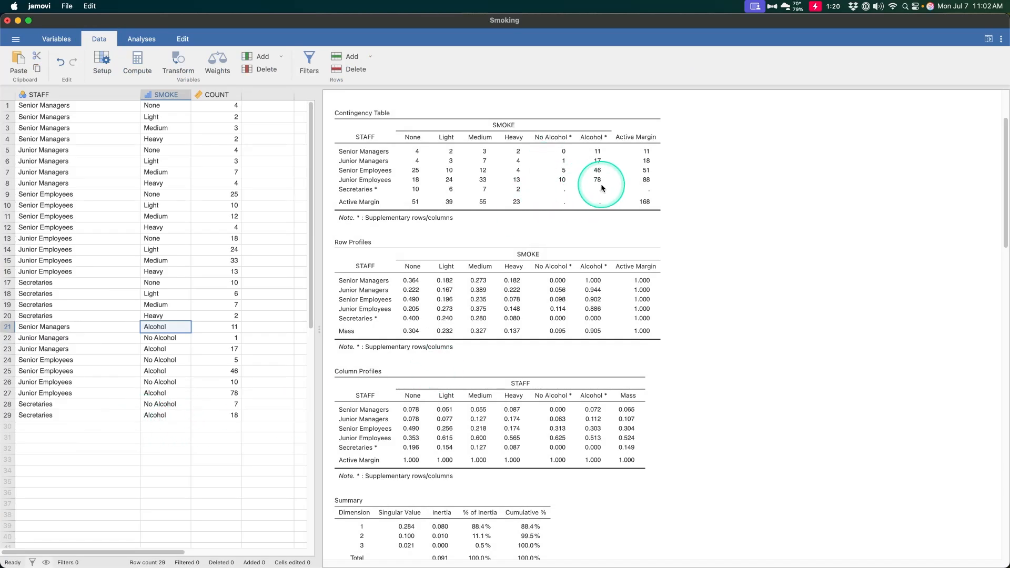
left_click(176, 415)
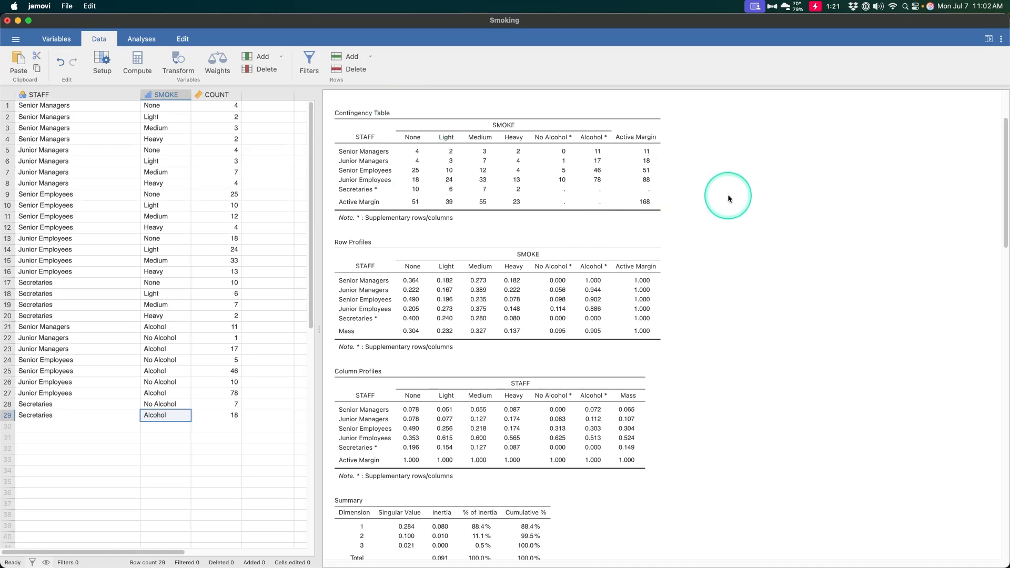
Examine the correspondence analysis's row and column profiles, inertia summary, and row and column summary tables.
scroll(591, 242, "down", 3)
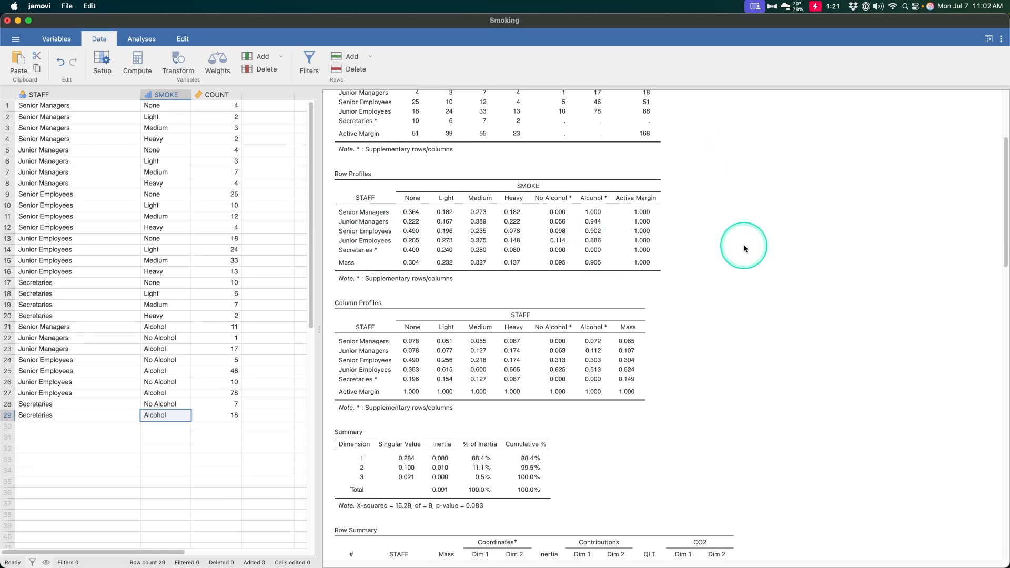
scroll(658, 242, "down", 5)
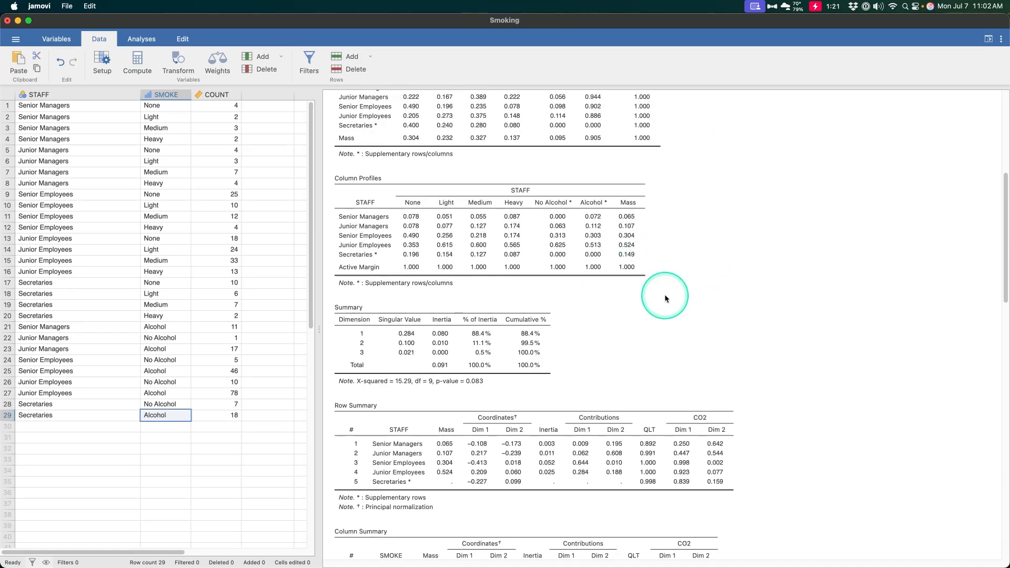
scroll(599, 270, "down", 20)
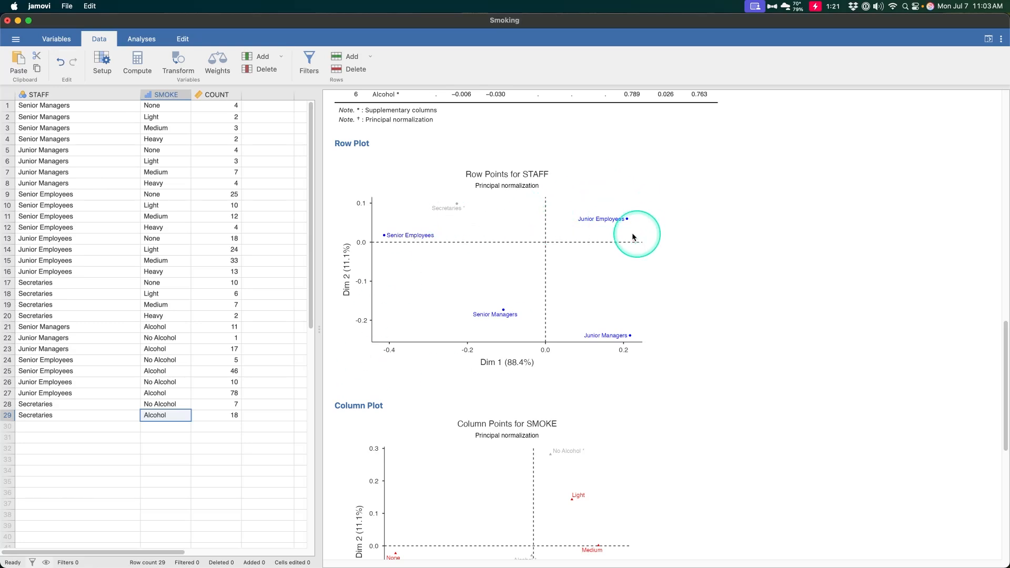
Compare the positions of the STAFF and SMOKE categories across the Row Plot, Column Plot and Biplot.
scroll(460, 200, "down", 2)
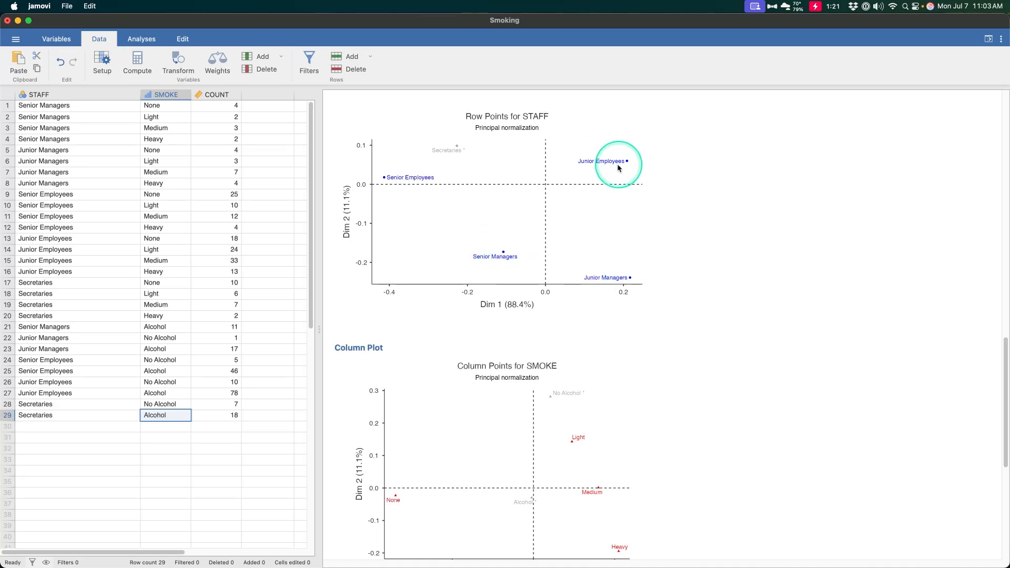
scroll(657, 181, "down", 8)
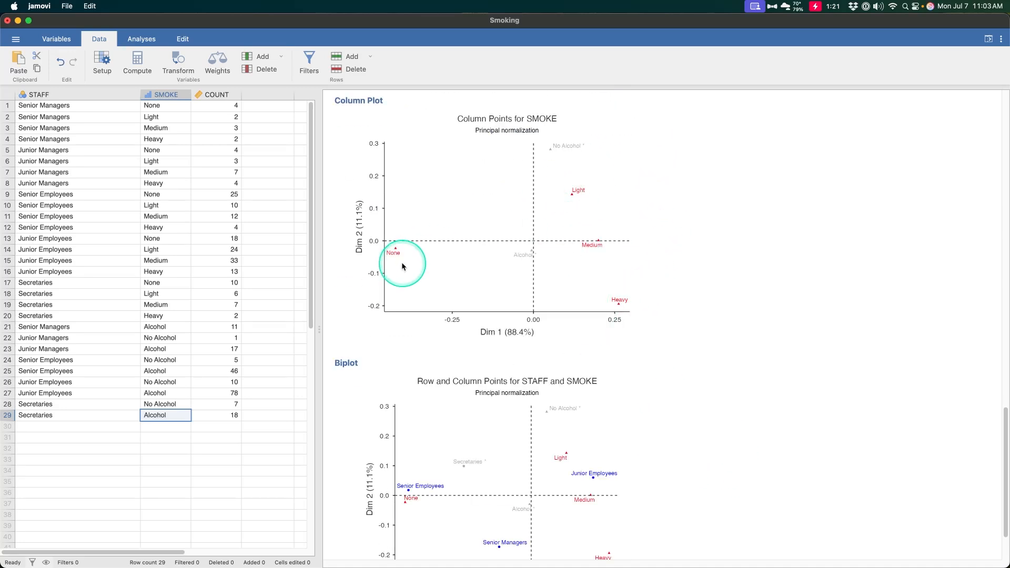
scroll(723, 293, "down", 3)
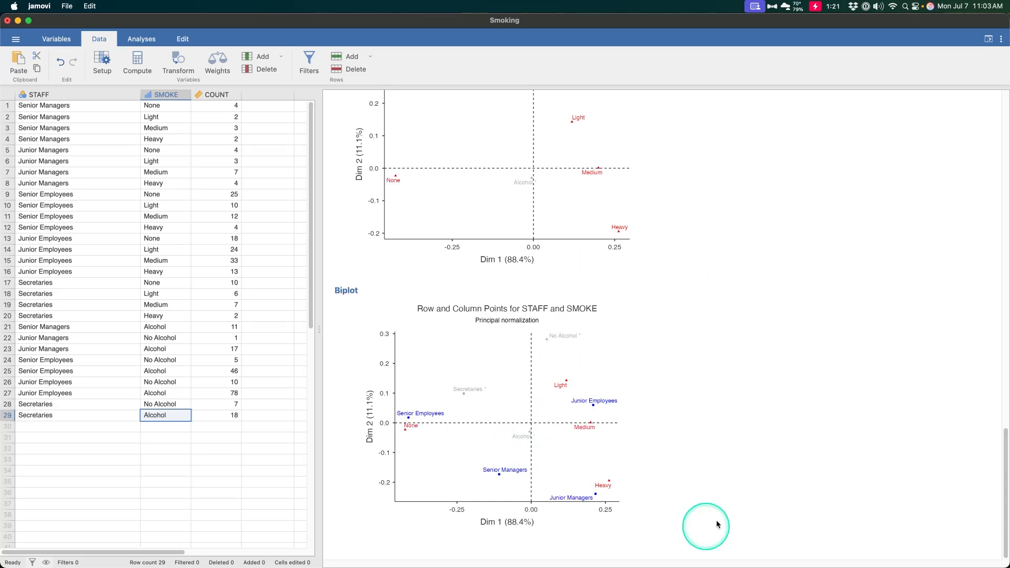
scroll(578, 446, "up", 8)
scroll(638, 439, "down", 8)
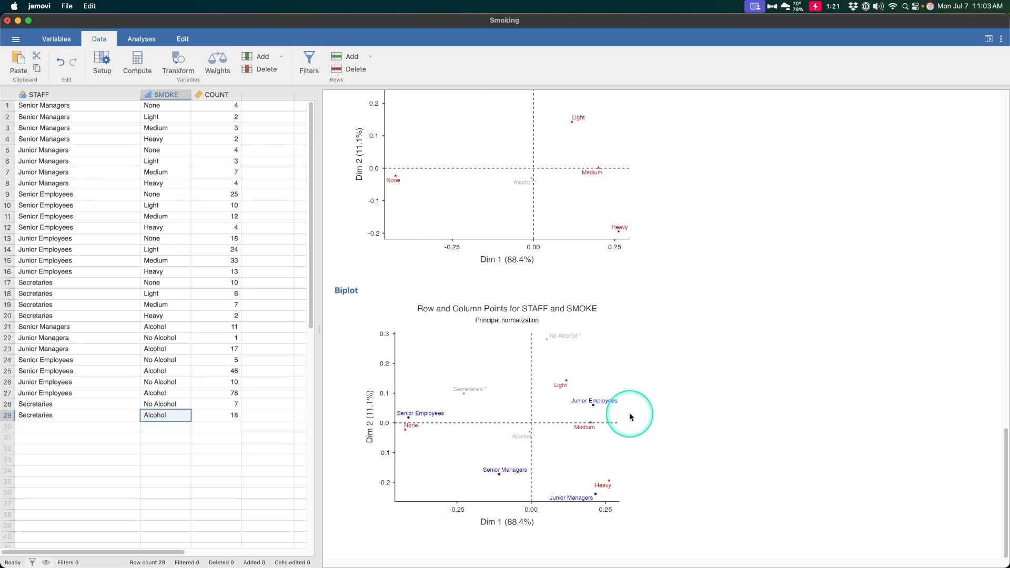
scroll(578, 439, "up", 3)
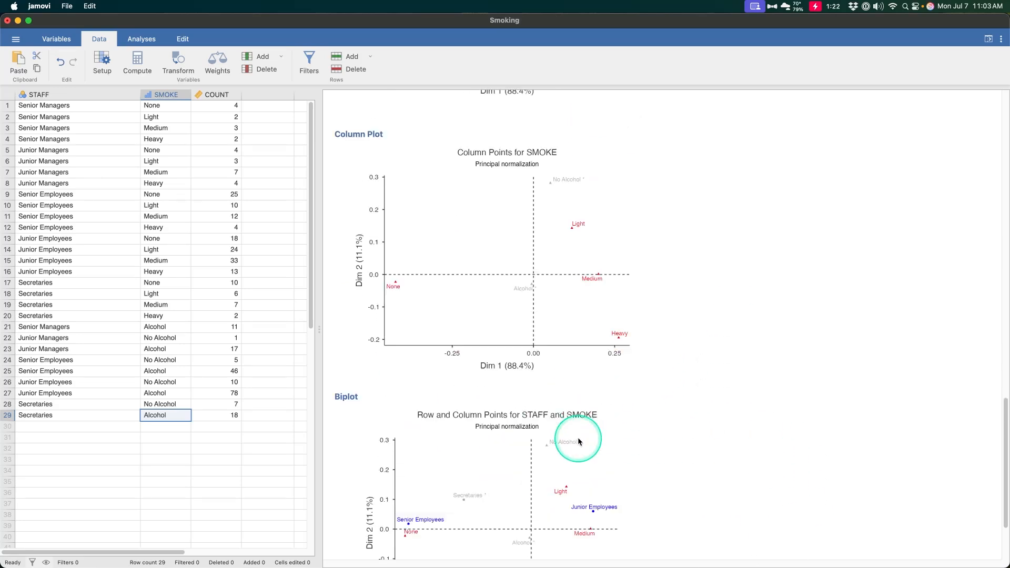
scroll(577, 441, "up", 4)
scroll(579, 438, "down", 7)
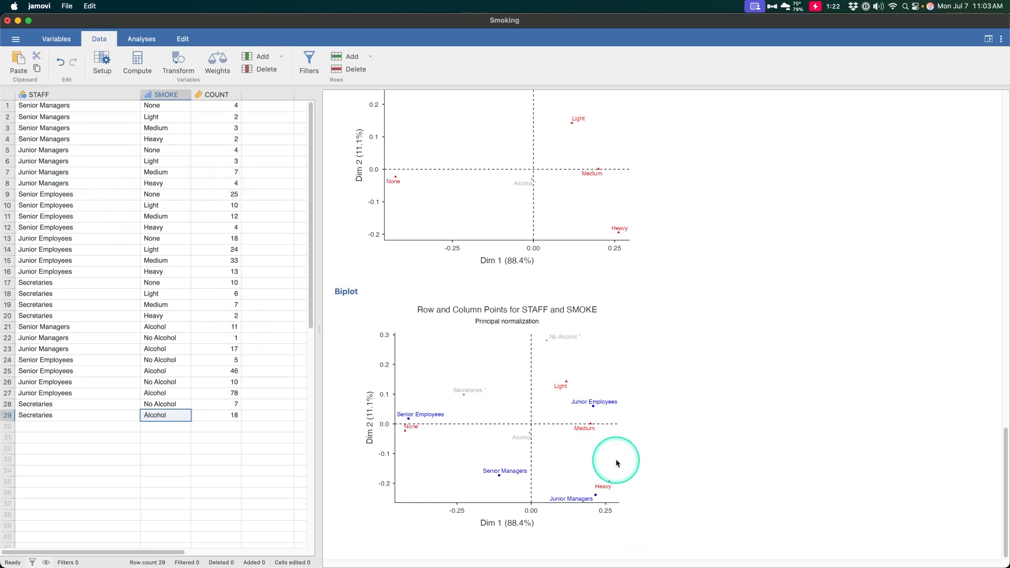
scroll(633, 456, "up", 10)
scroll(605, 439, "down", 8)
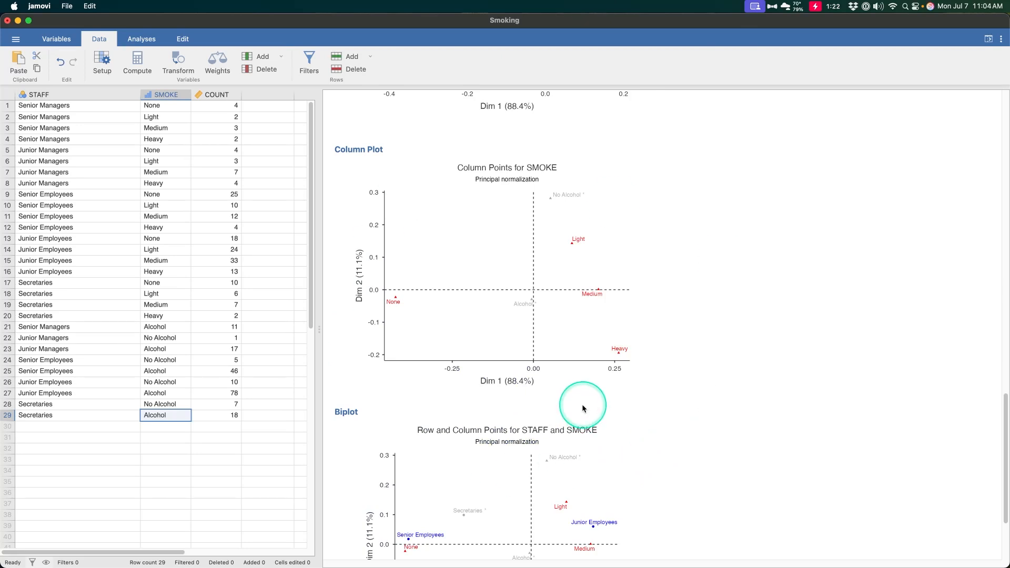
scroll(583, 408, "down", 3)
scroll(583, 407, "up", 15)
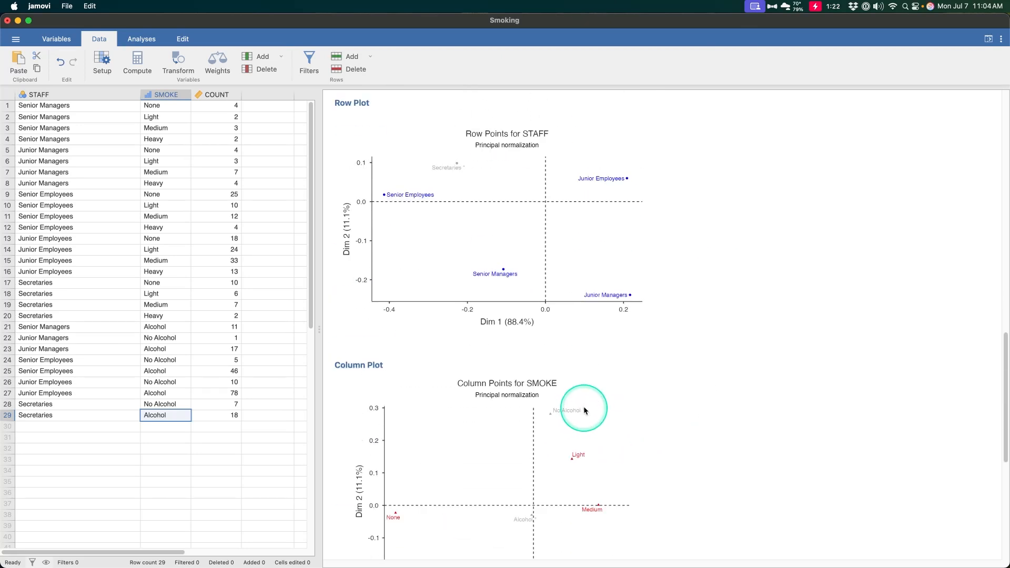